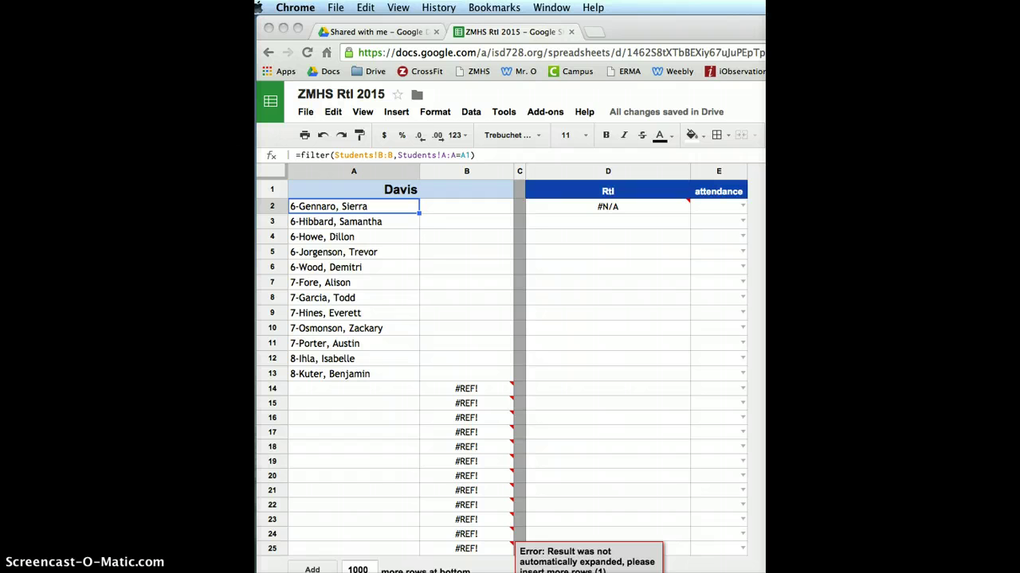
# Bring up the workbook's sheet list and scroll to the top to find Students.
pyautogui.click(351, 549)
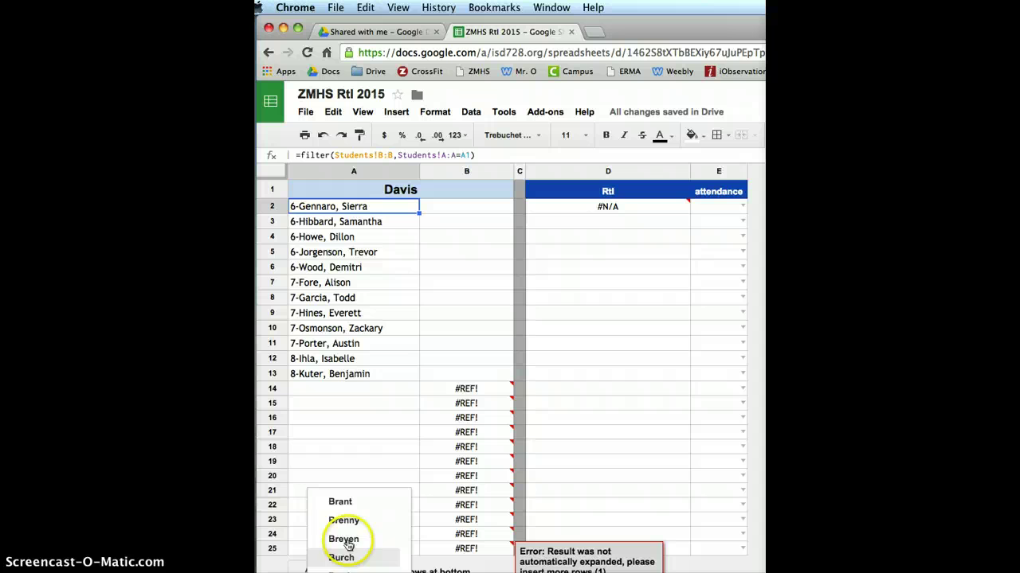
pyautogui.scroll(10, 350, 536)
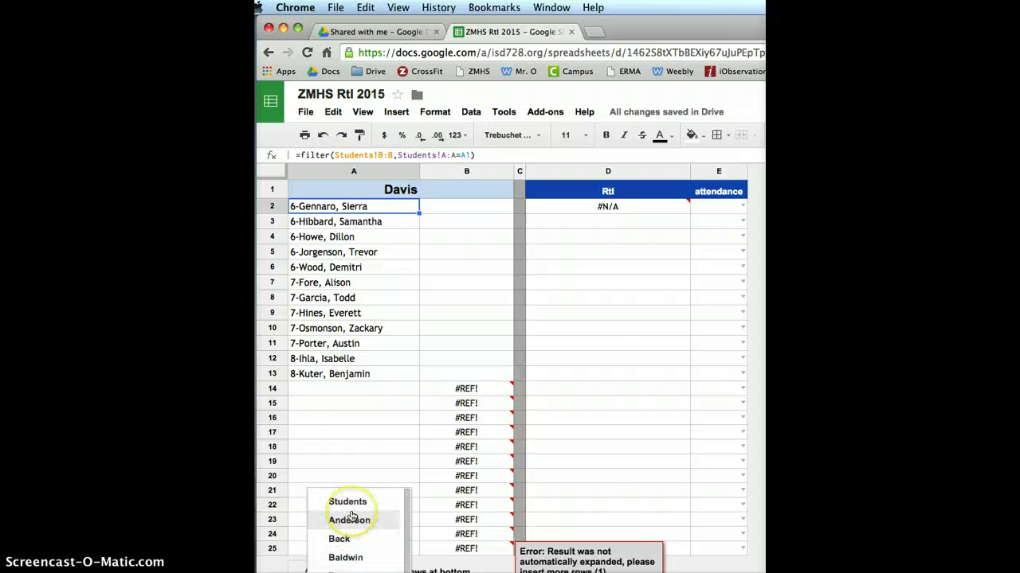
# View the Students sheet, then locate Davis in cell A19 of the teacher names list.
pyautogui.click(352, 508)
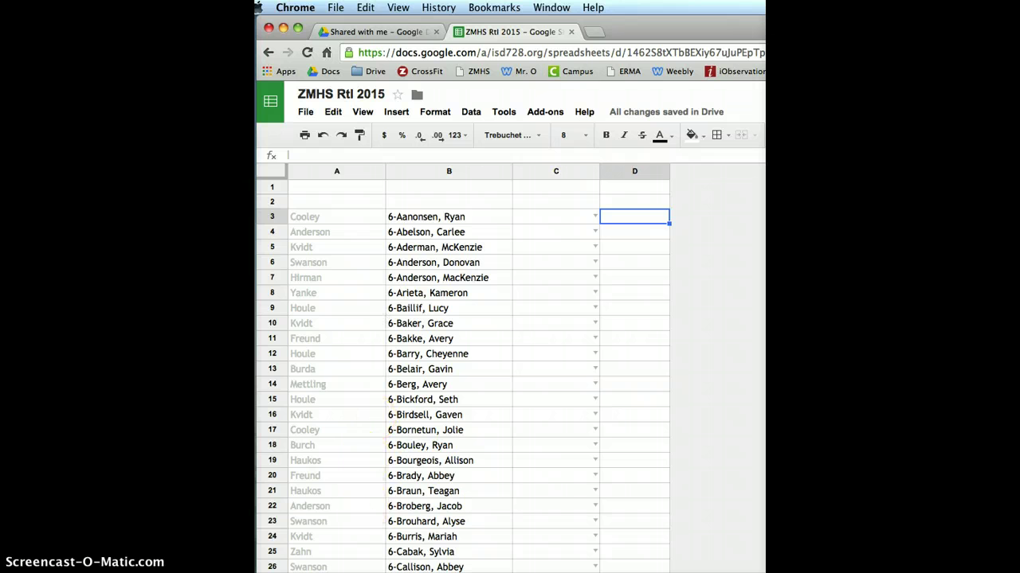
pyautogui.click(336, 491)
pyautogui.scroll(-3, 351, 534)
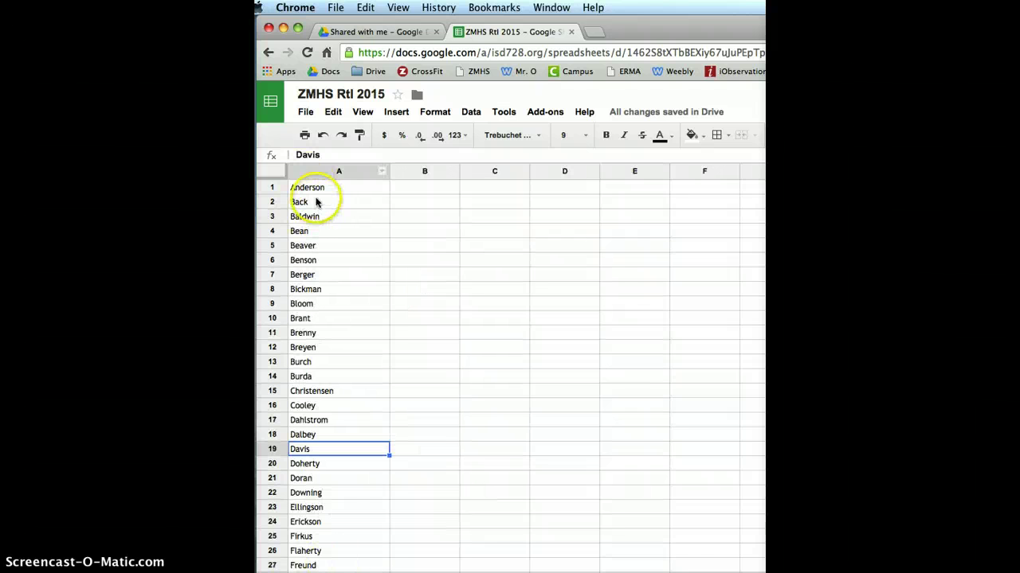
pyautogui.scroll(-6, 317, 198)
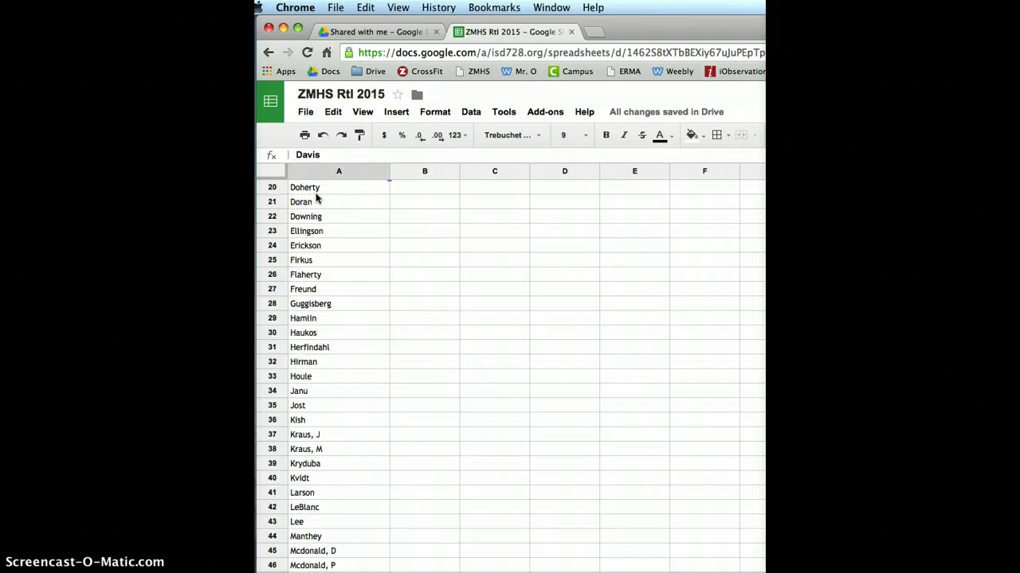
pyautogui.scroll(6, 316, 198)
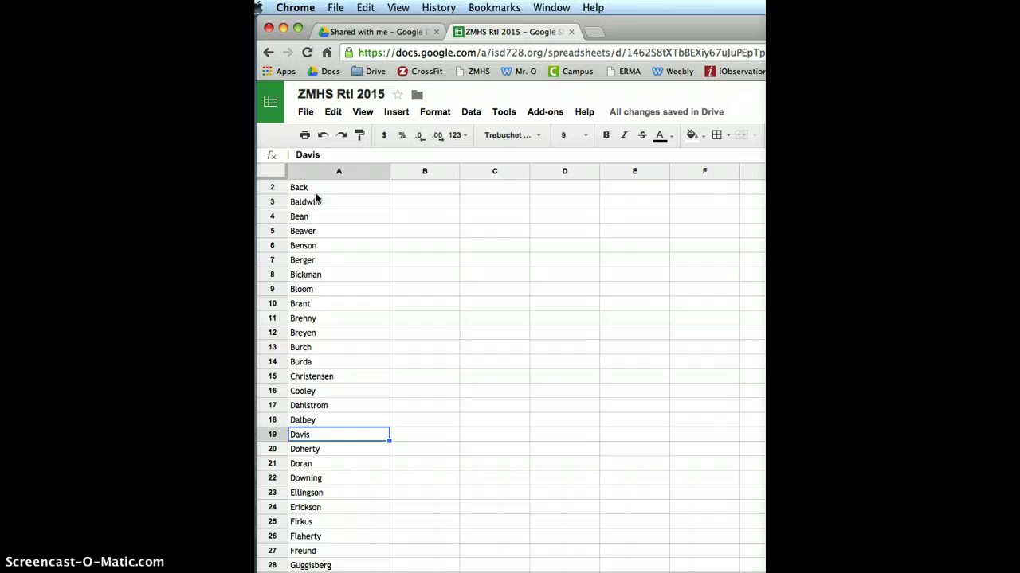
pyautogui.click(340, 440)
pyautogui.click(354, 570)
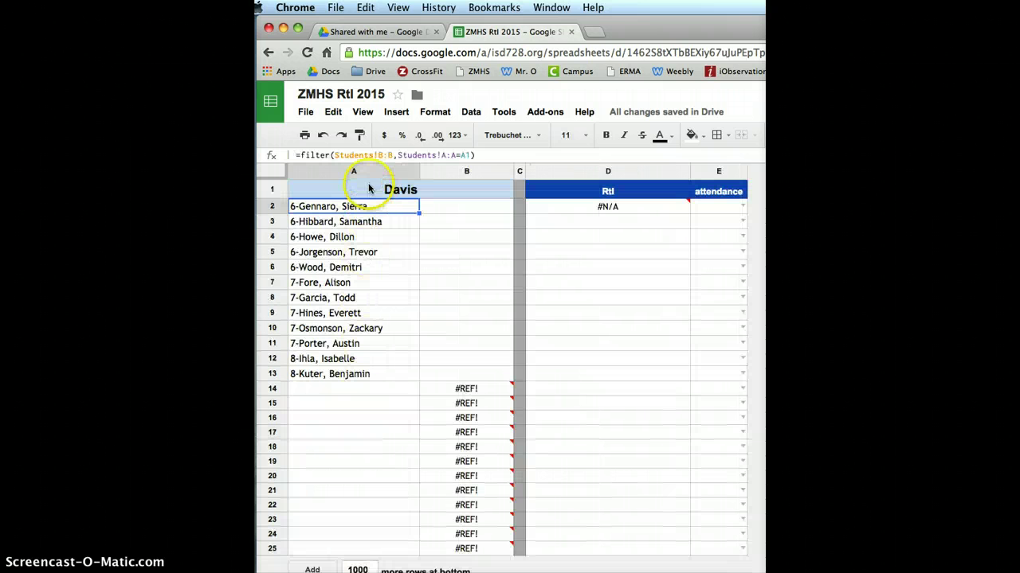
pyautogui.click(371, 188)
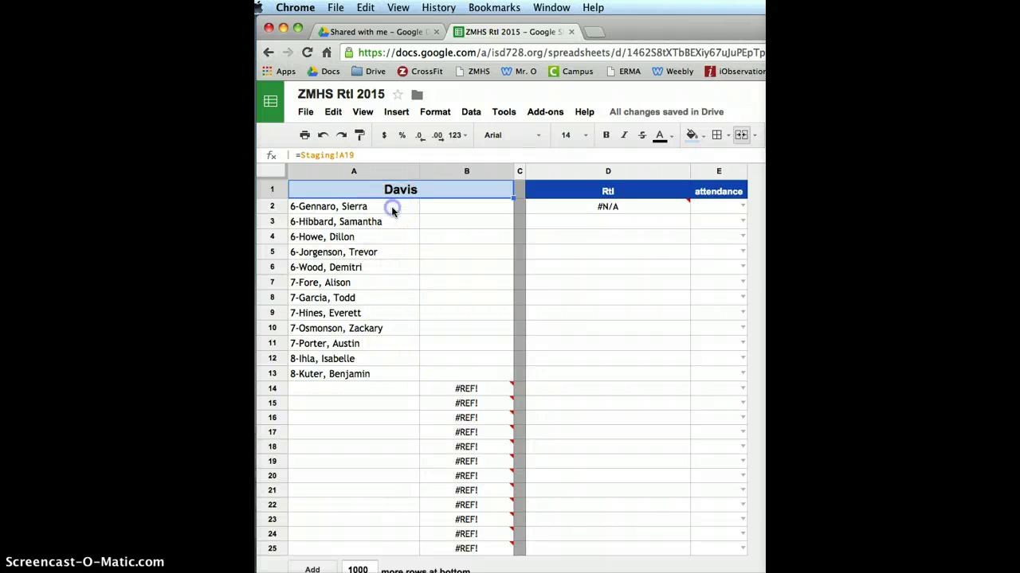
pyautogui.click(392, 209)
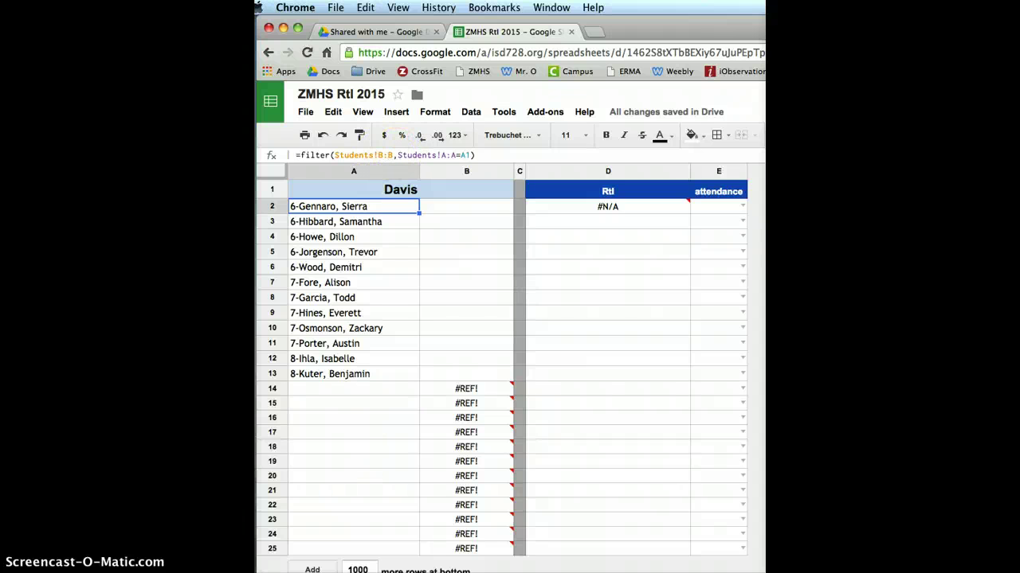
pyautogui.scroll(5, 355, 542)
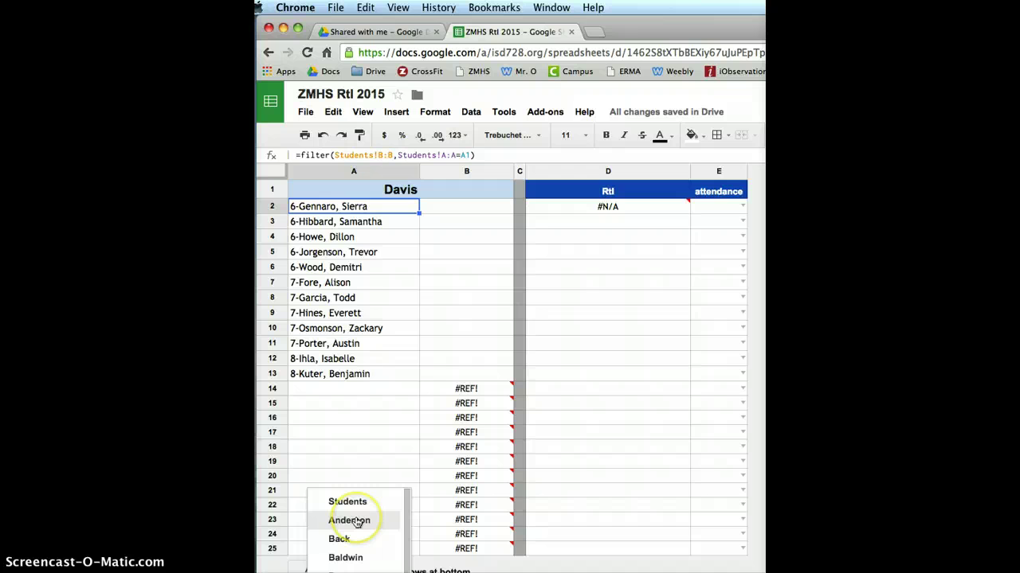
pyautogui.click(357, 504)
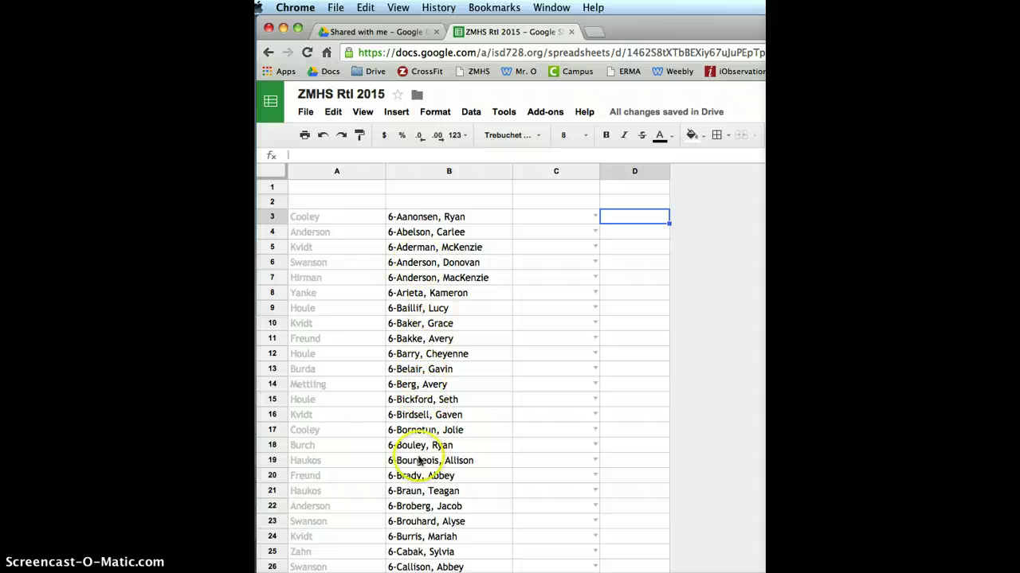
pyautogui.click(319, 569)
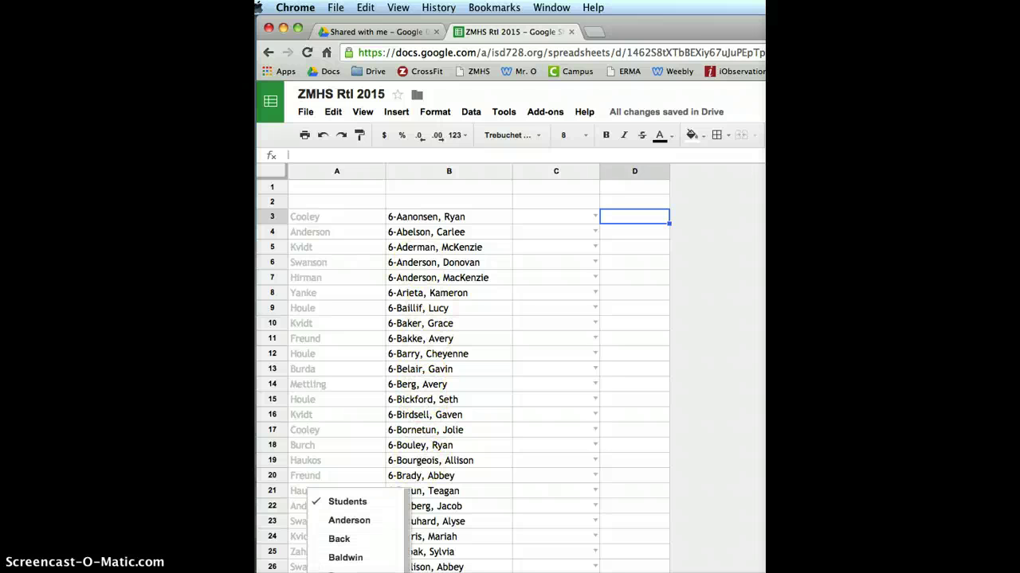
pyautogui.scroll(-3, 342, 542)
pyautogui.click(345, 550)
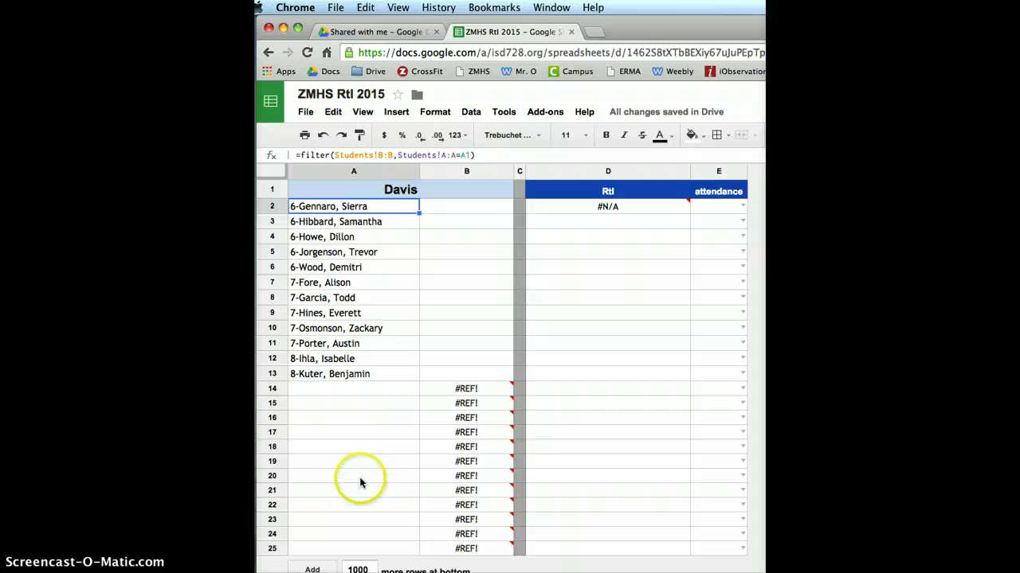
pyautogui.click(315, 572)
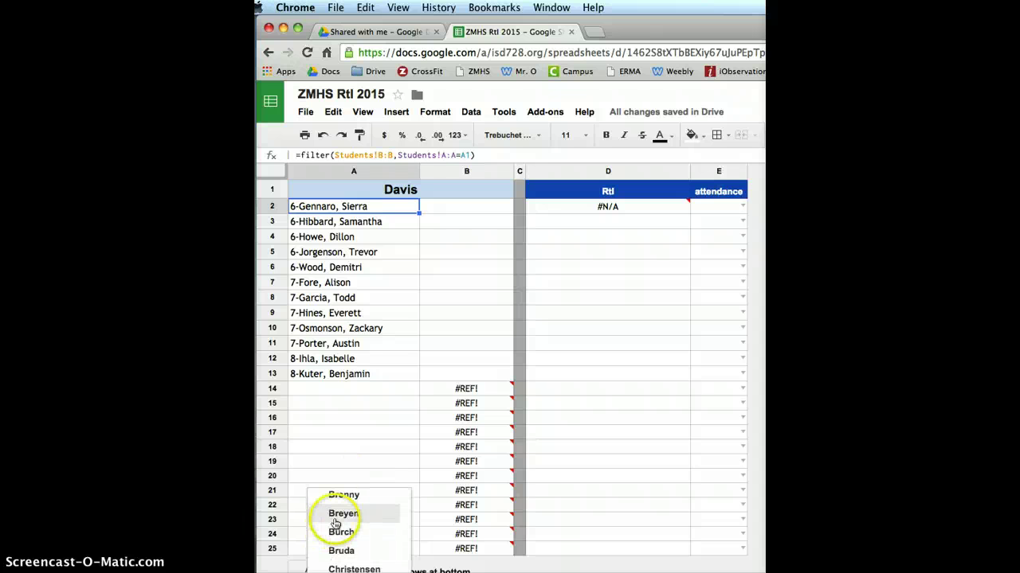
pyautogui.click(337, 471)
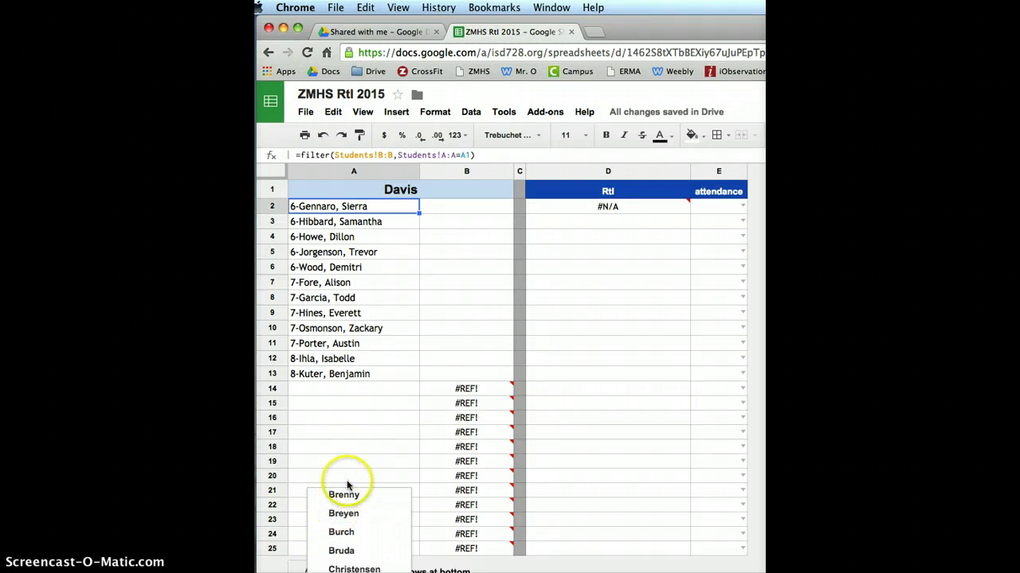
pyautogui.click(315, 572)
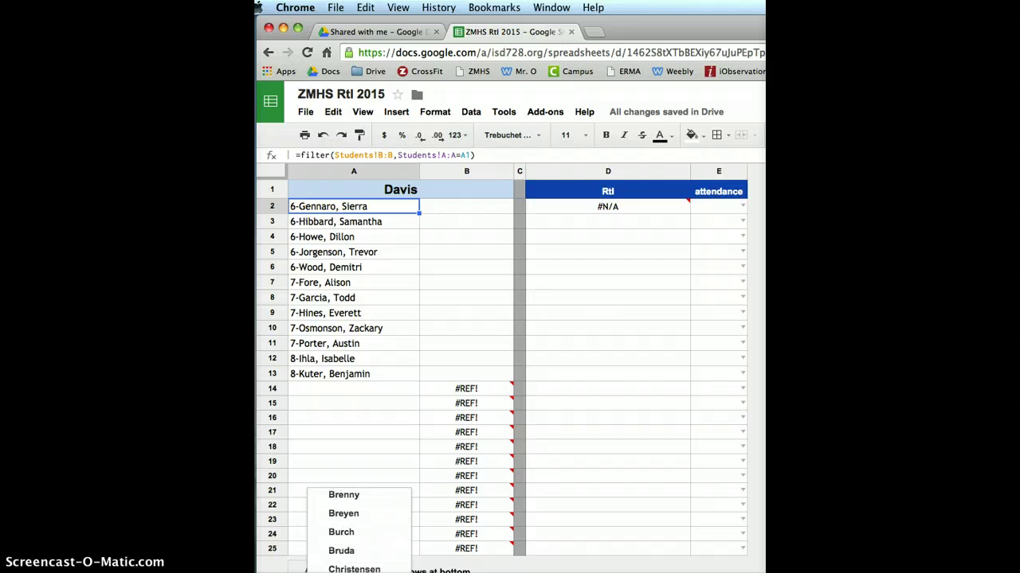
pyautogui.scroll(5, 350, 526)
pyautogui.click(359, 509)
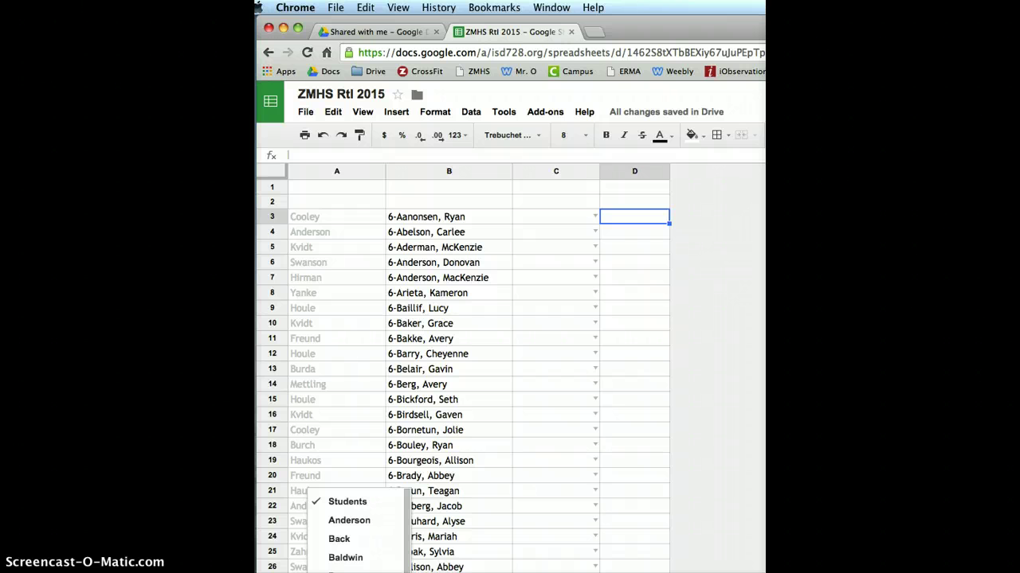
pyautogui.scroll(-5, 343, 535)
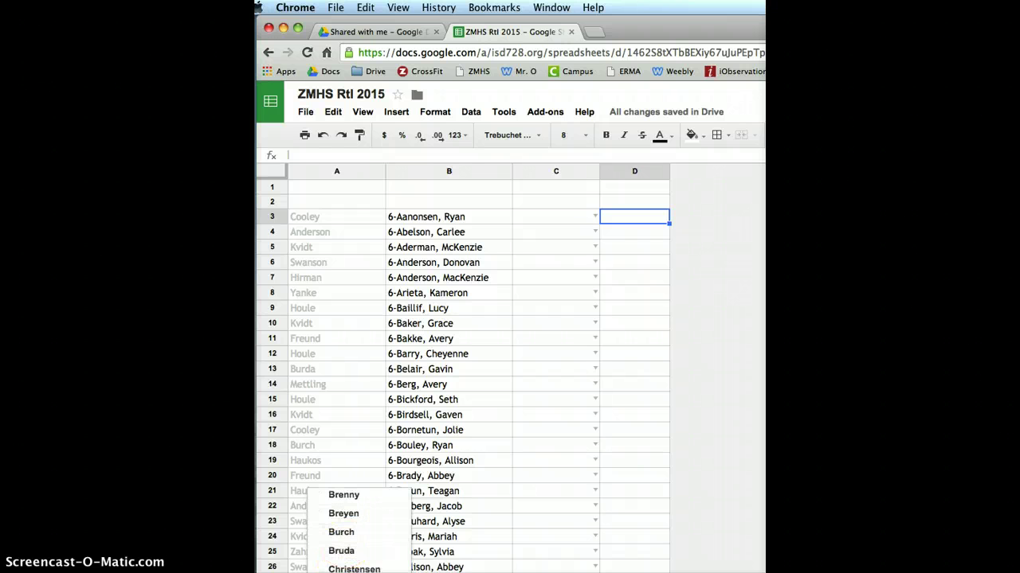
pyautogui.click(351, 567)
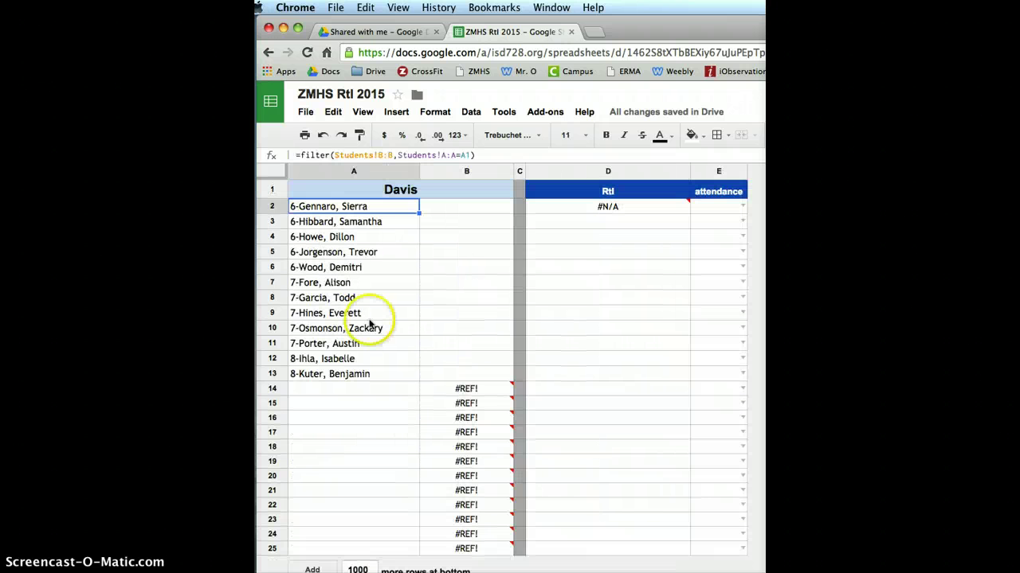
pyautogui.click(437, 190)
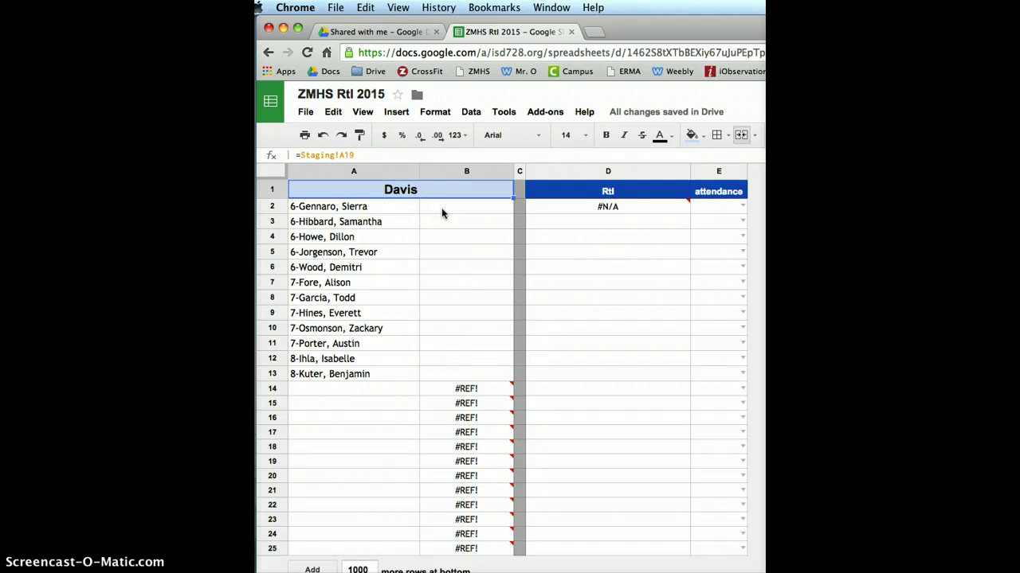
# Inspect the B2 formula =filter(Students!C:C,Students!B:B=A2), then go to the Students sheet.
pyautogui.click(442, 208)
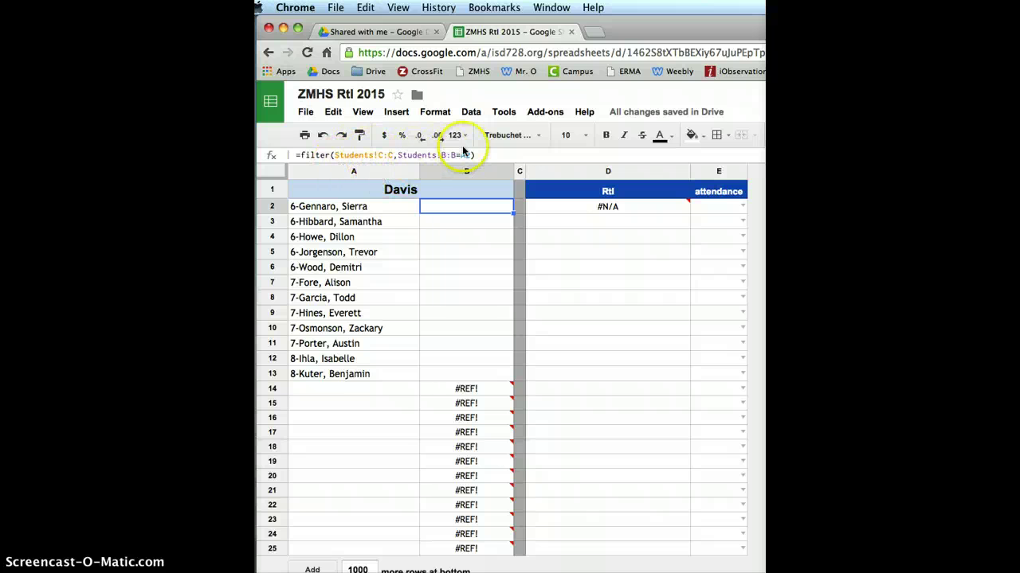
pyautogui.click(465, 209)
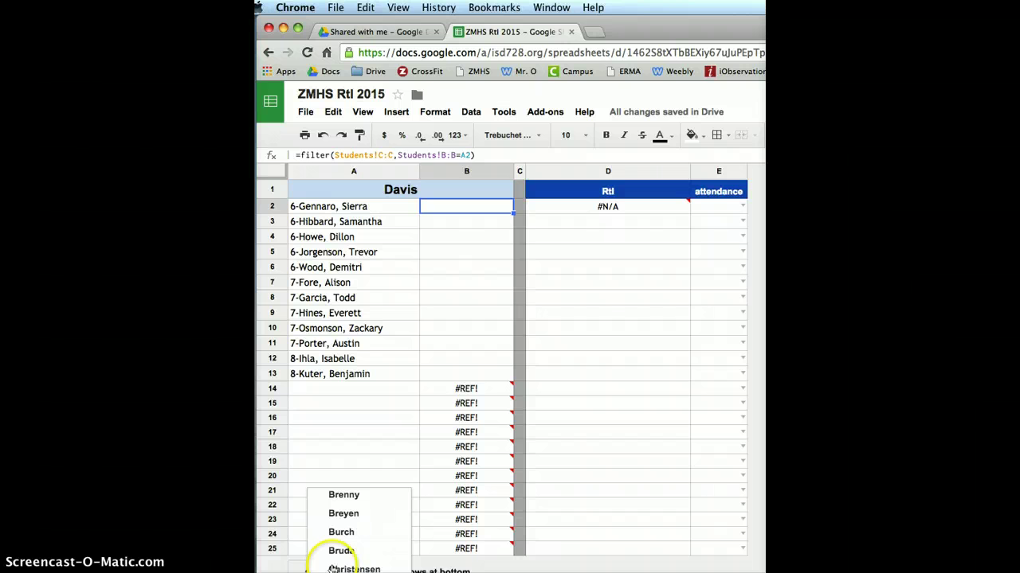
pyautogui.scroll(5, 340, 524)
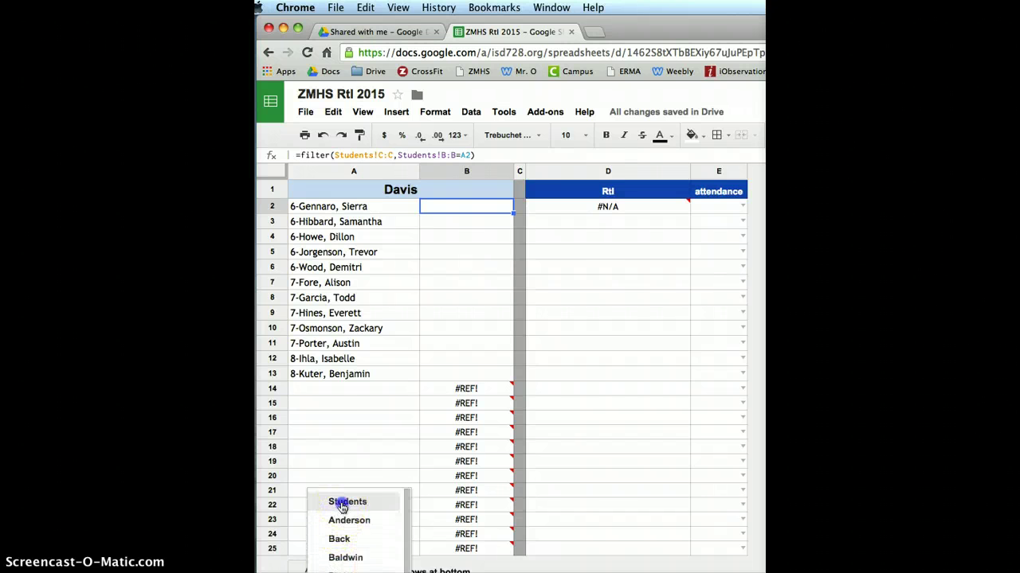
pyautogui.click(345, 501)
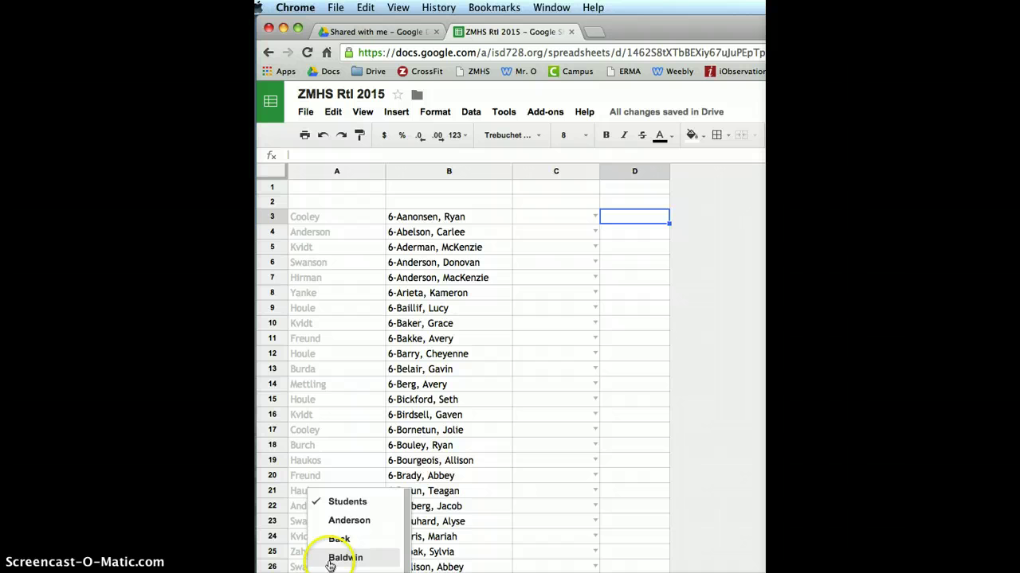
pyautogui.scroll(-5, 331, 557)
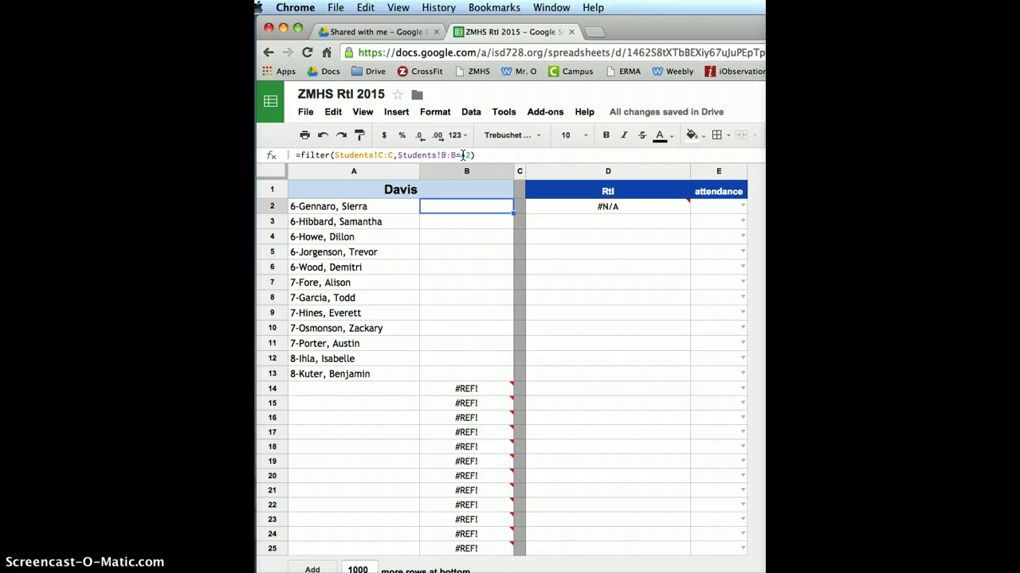
pyautogui.click(470, 155)
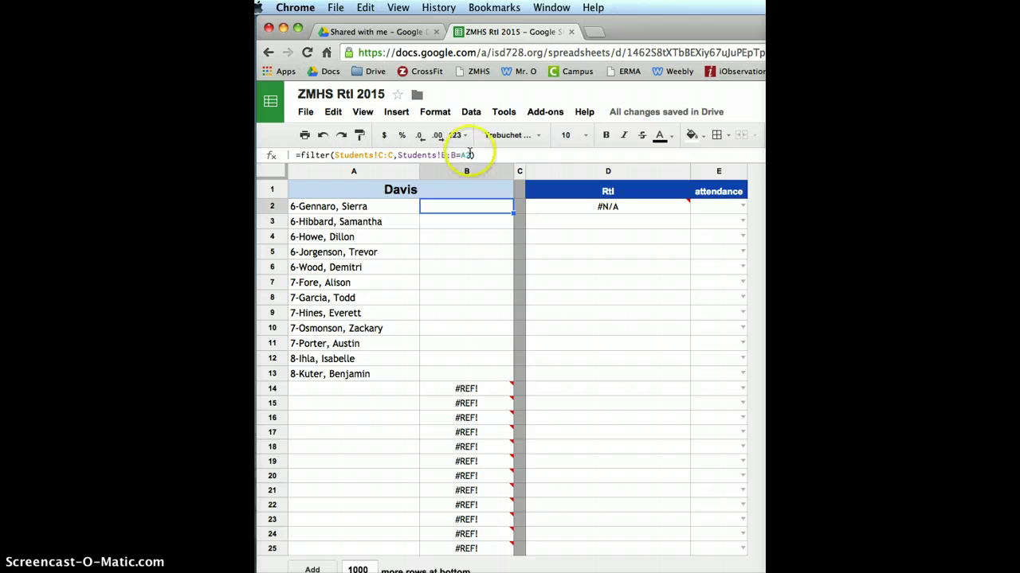
pyautogui.click(455, 205)
pyautogui.press('Down')
pyautogui.press('Down')
pyautogui.press('Down')
pyautogui.press('Down')
pyautogui.press('Down')
pyautogui.press('Down')
pyautogui.press('Down')
pyautogui.press('Down')
pyautogui.press('Down')
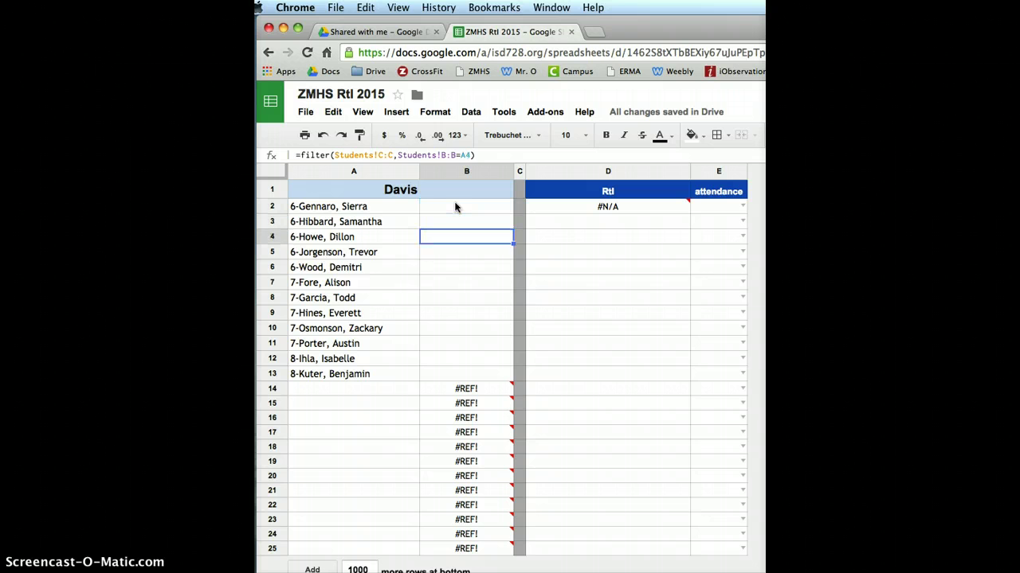
pyautogui.press('Down')
pyautogui.press('Down')
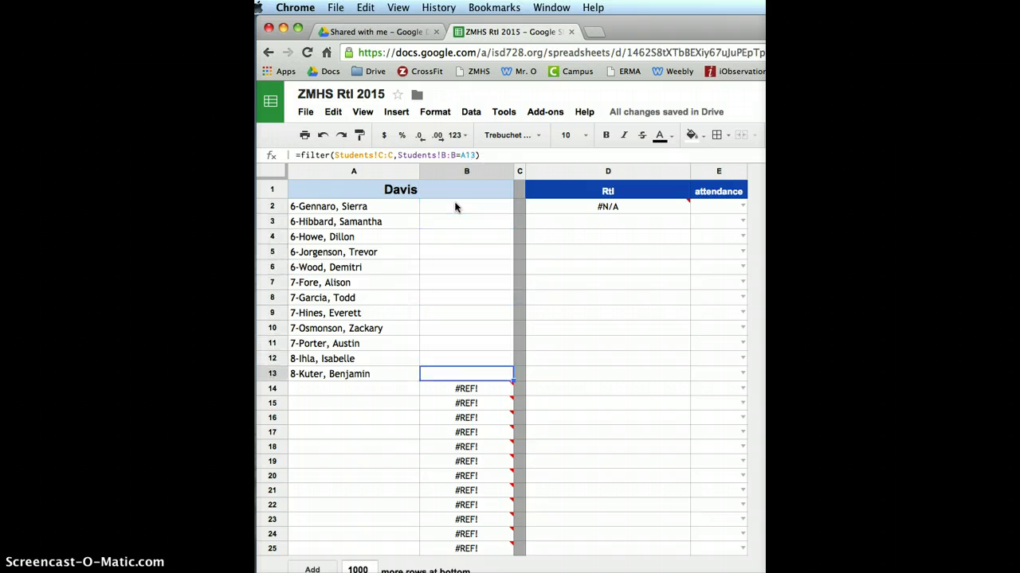
pyautogui.press('Down')
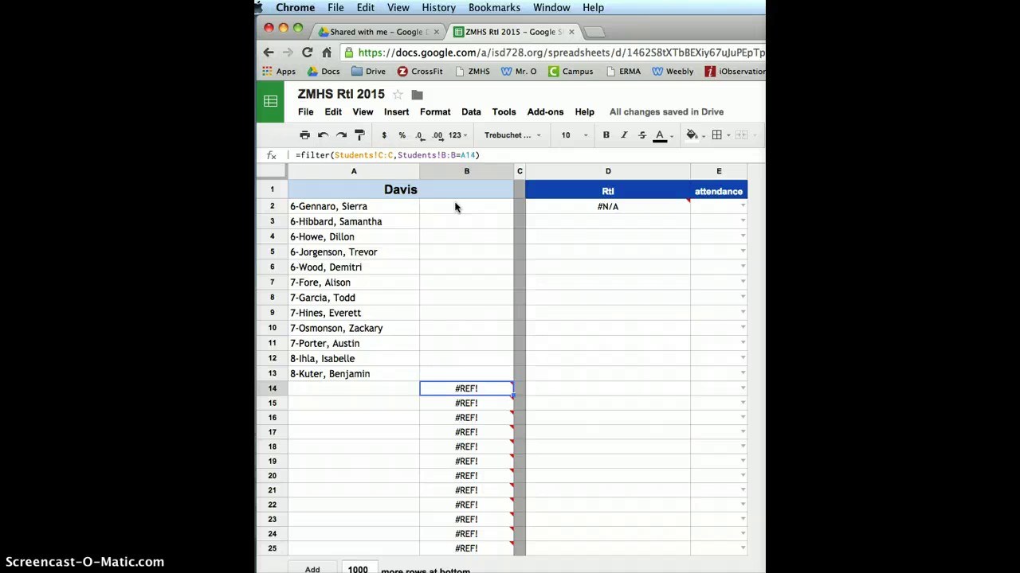
pyautogui.press('Down')
pyautogui.press('Down')
pyautogui.press('Down')
pyautogui.press('Down')
pyautogui.press('Down')
pyautogui.press('Down')
pyautogui.press('Down')
pyautogui.press('Down')
pyautogui.press('Down')
pyautogui.press('Down')
pyautogui.press('Down')
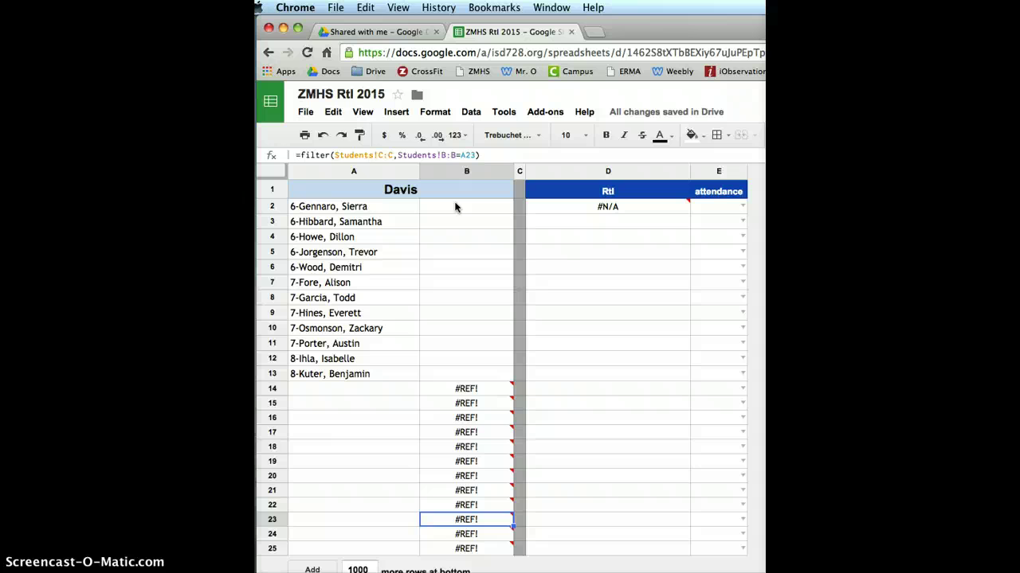
pyautogui.press('Up')
pyautogui.press('Up')
pyautogui.press('Up')
pyautogui.press('Up')
pyautogui.press('Up')
pyautogui.press('Up')
pyautogui.press('Up')
pyautogui.press('Up')
pyautogui.press('Up')
pyautogui.press('Up')
pyautogui.press('Up')
pyautogui.press('Up')
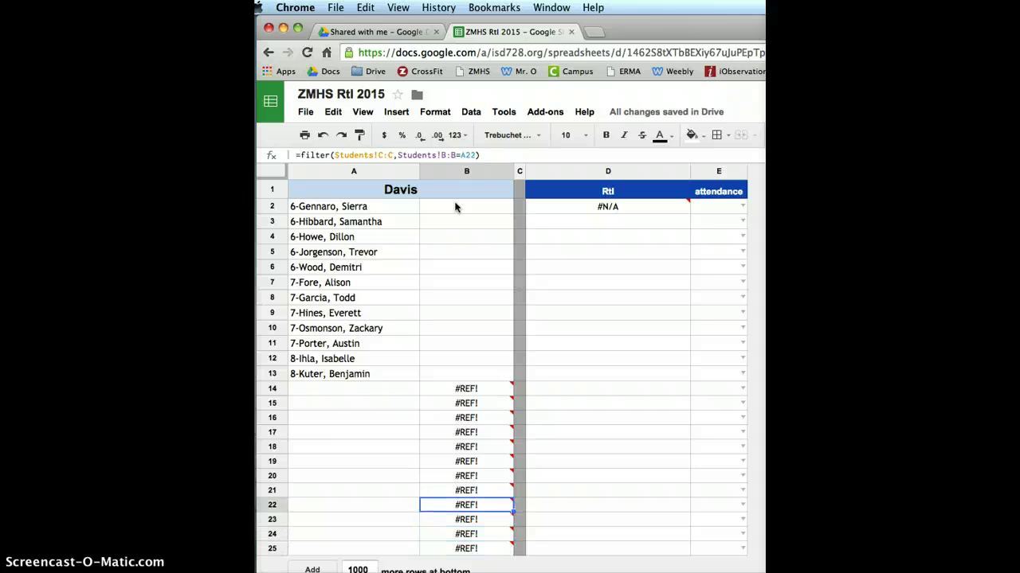
pyautogui.press('Up')
pyautogui.press('Up')
pyautogui.press('Up')
pyautogui.press('Up')
pyautogui.press('Up')
pyautogui.press('Up')
pyautogui.press('Up')
pyautogui.press('Up')
pyautogui.press('Up')
pyautogui.press('Up')
pyautogui.press('Up')
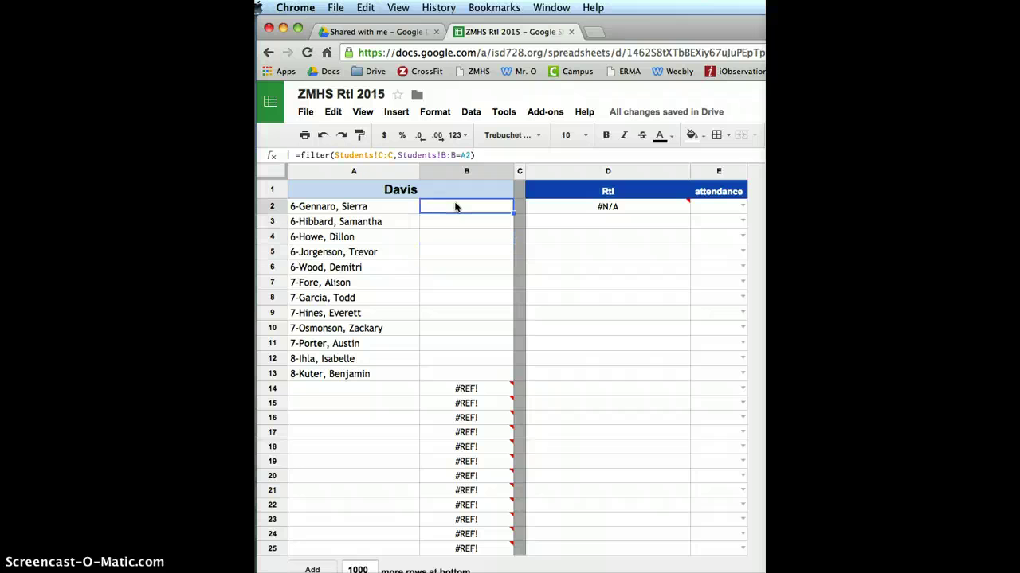
pyautogui.press('Up')
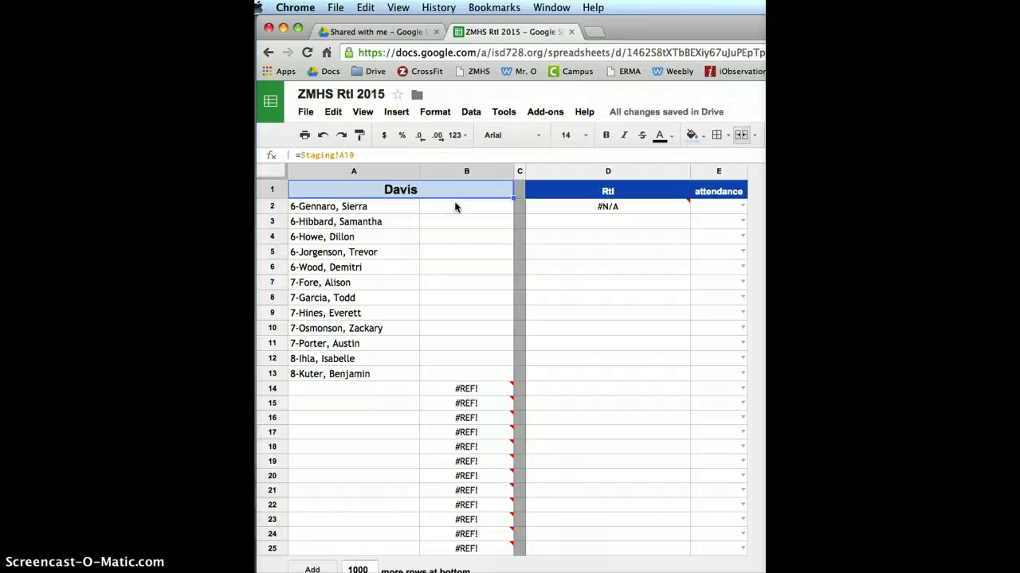
pyautogui.press('Down')
pyautogui.press('Right')
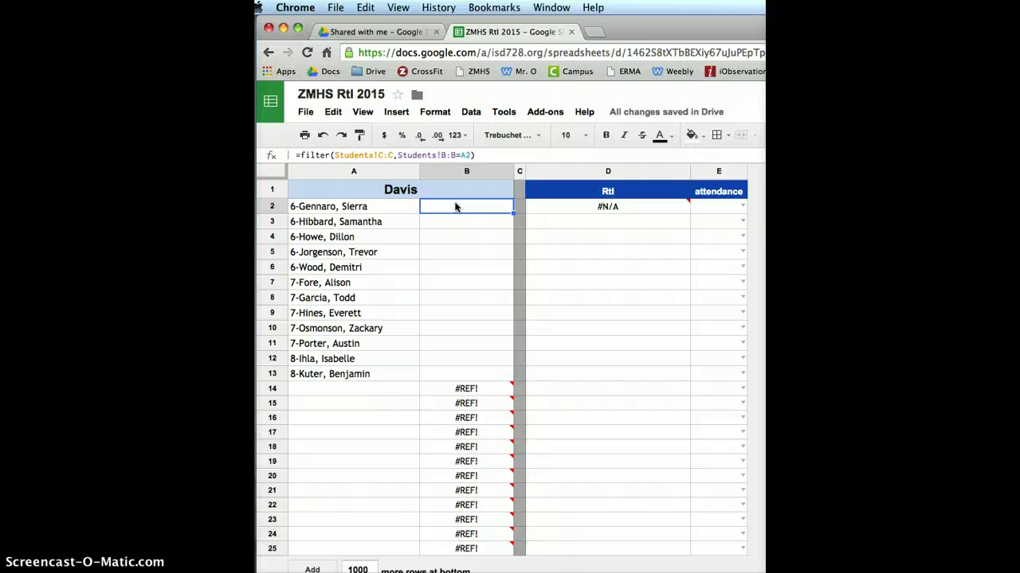
pyautogui.press('Right')
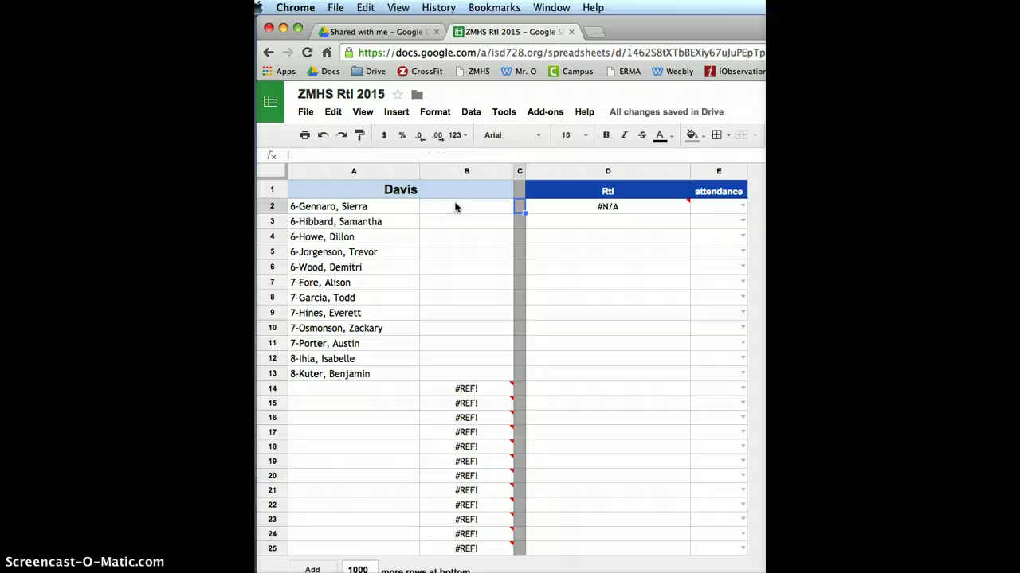
pyautogui.press('Right')
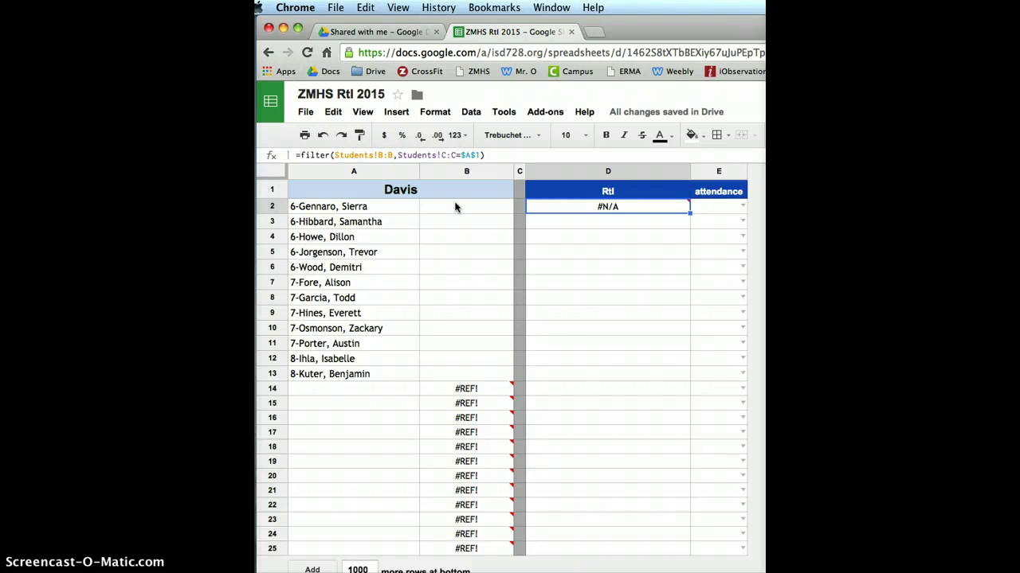
# Inspect the #N/A error in D2 and what the Davis header in A1 refers to.
pyautogui.press('Down')
pyautogui.press('Up')
pyautogui.click(436, 189)
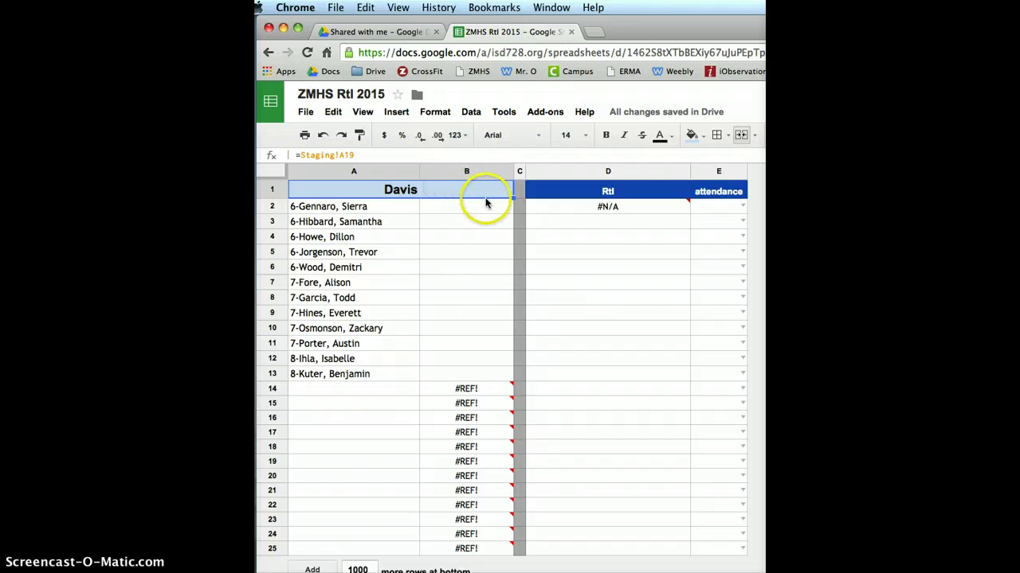
pyautogui.click(567, 208)
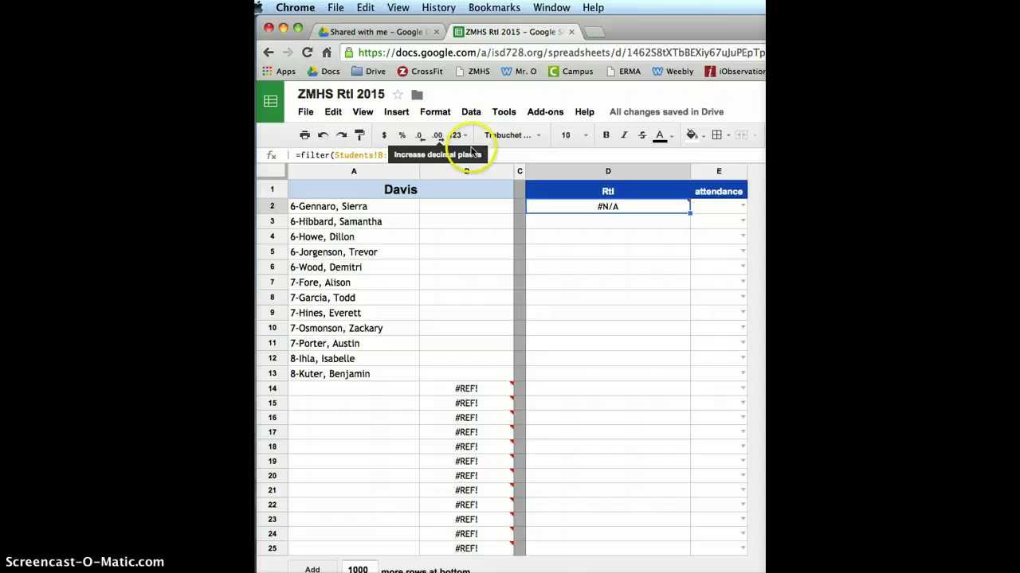
# Change $A$1 to the relative reference A1 in D2's FILTER formula.
pyautogui.click(492, 156)
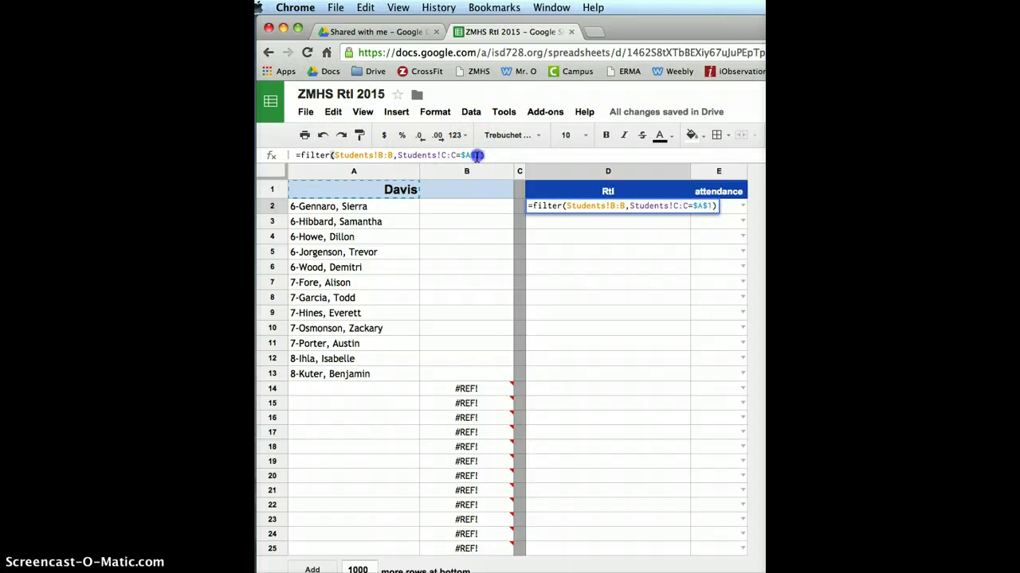
pyautogui.click(476, 155)
pyautogui.press('BackSpace')
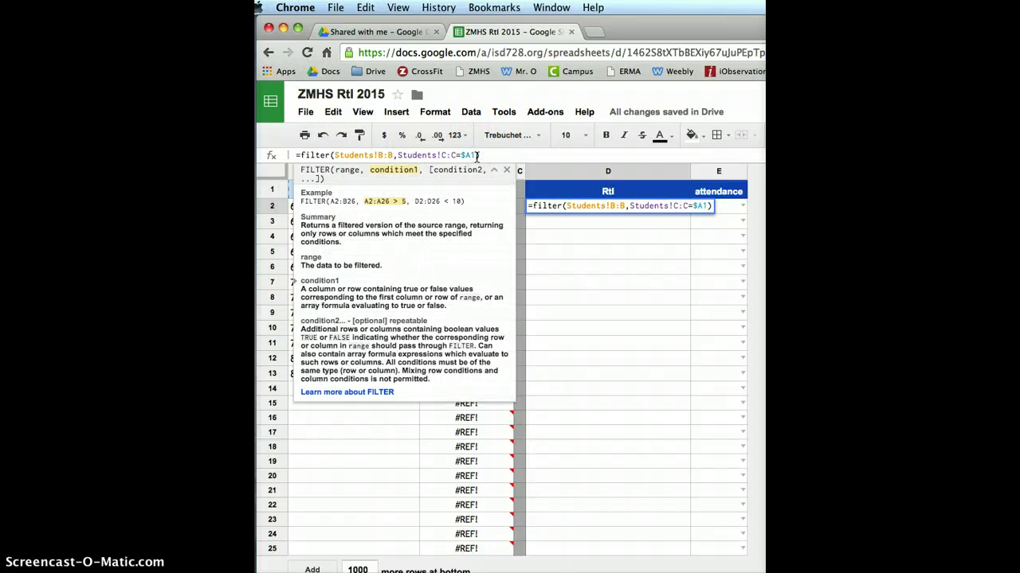
pyautogui.press('Left')
pyautogui.press('BackSpace')
pyautogui.press('Return')
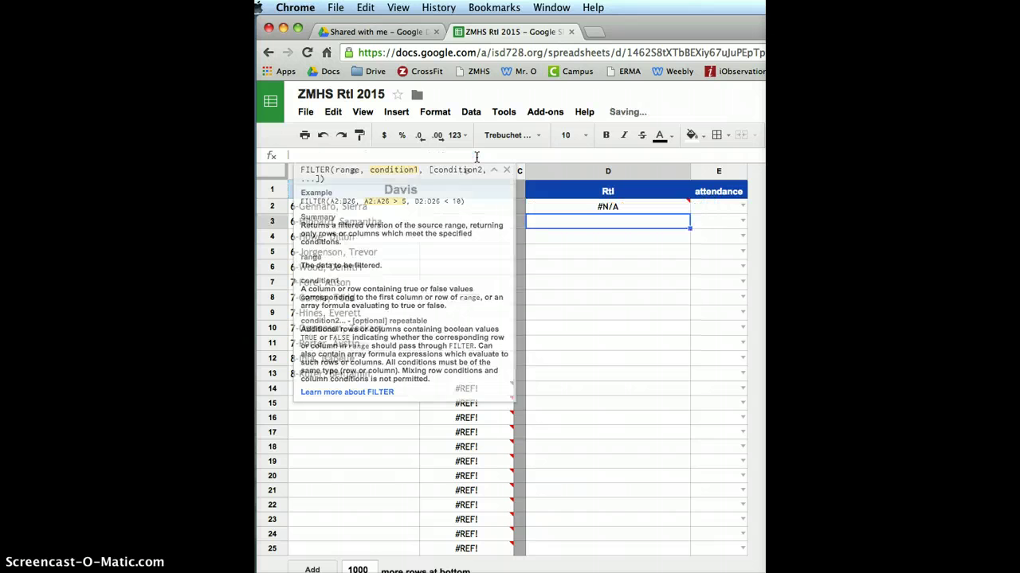
pyautogui.press('Left')
pyautogui.press('Left')
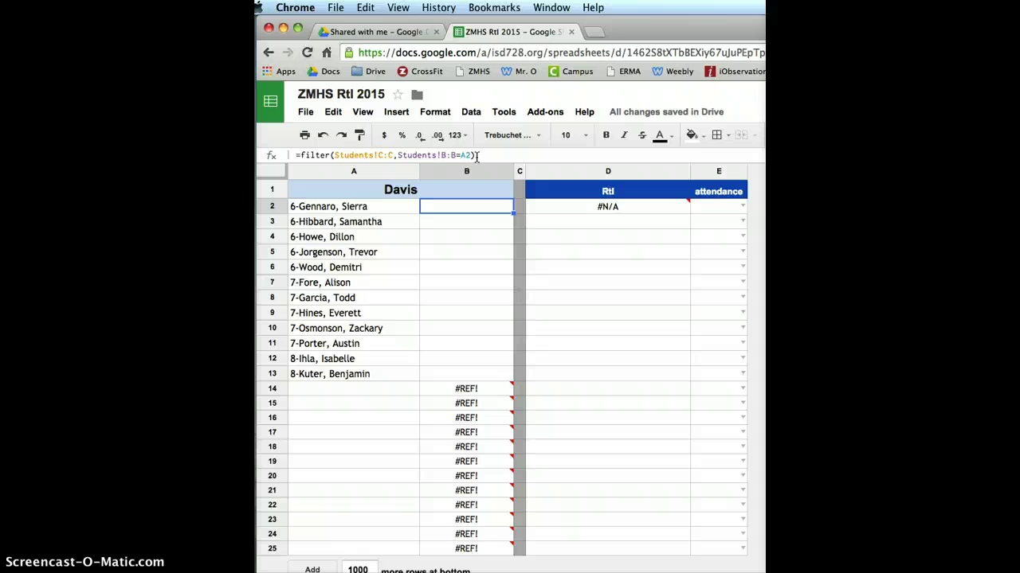
pyautogui.click(477, 156)
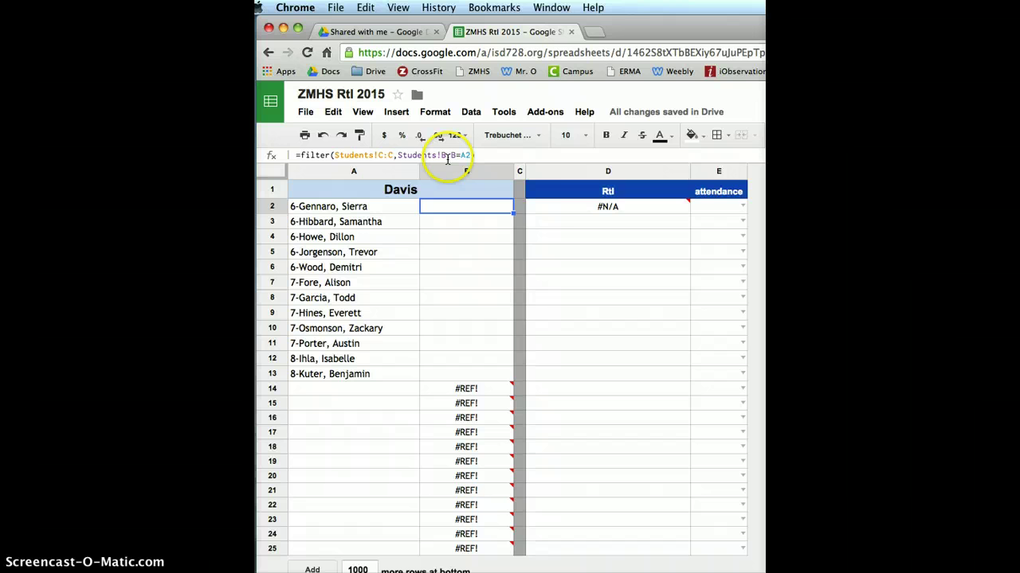
pyautogui.click(564, 210)
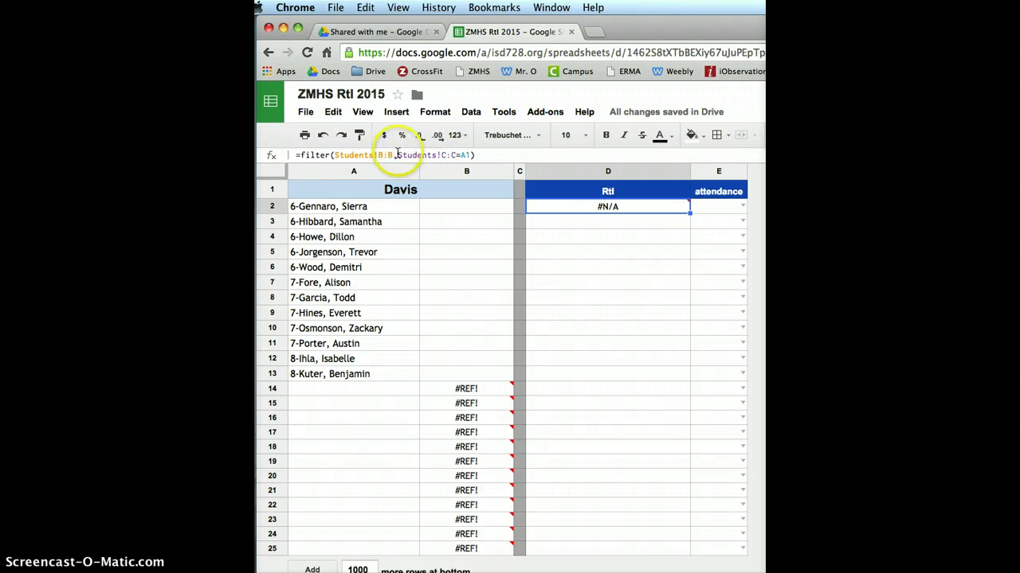
pyautogui.write(')')
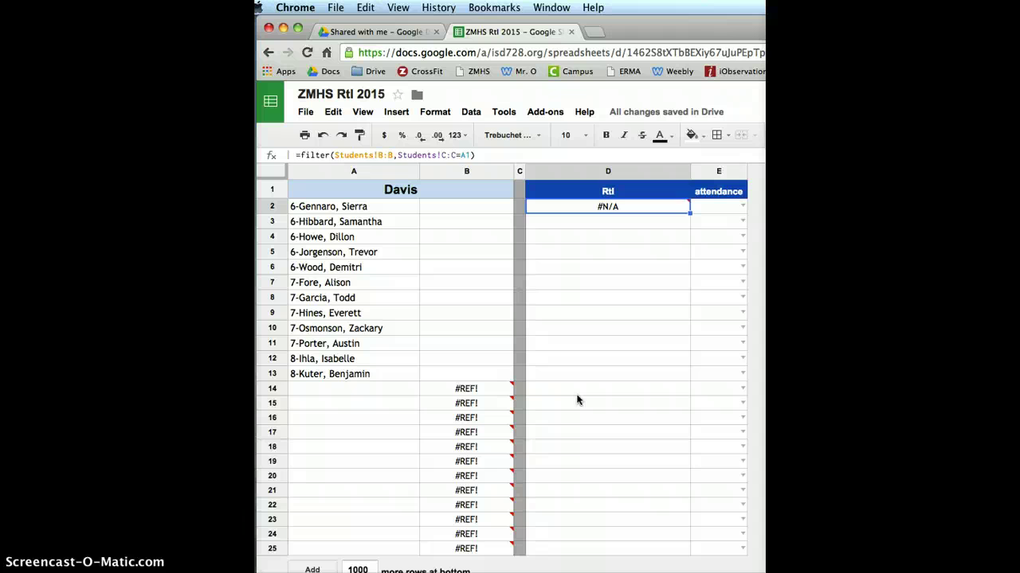
pyautogui.press('Left')
pyautogui.press('Left')
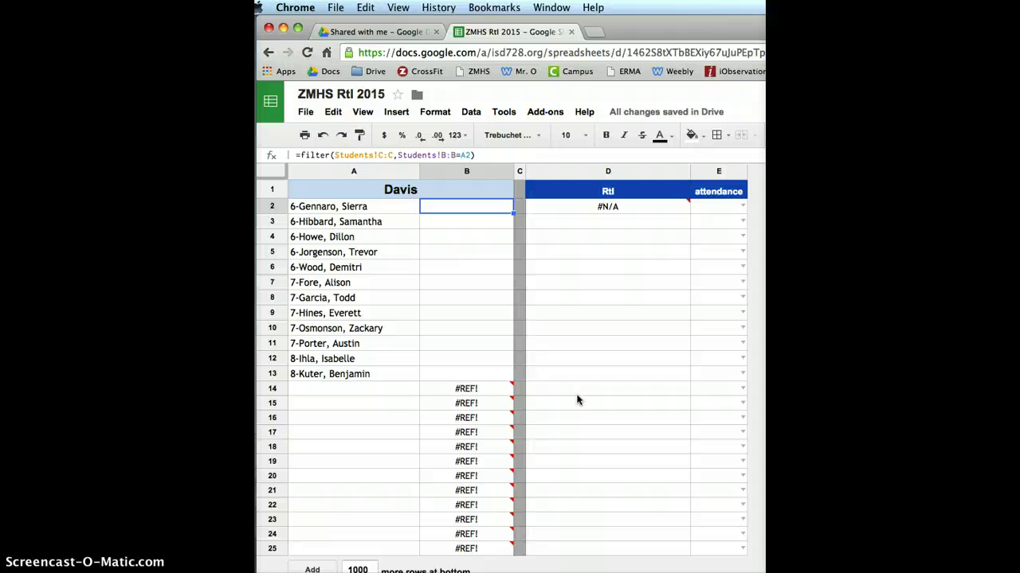
pyautogui.press('Down')
pyautogui.press('Down')
pyautogui.press('Up')
pyautogui.press('Up')
pyautogui.press('Right')
pyautogui.press('Right')
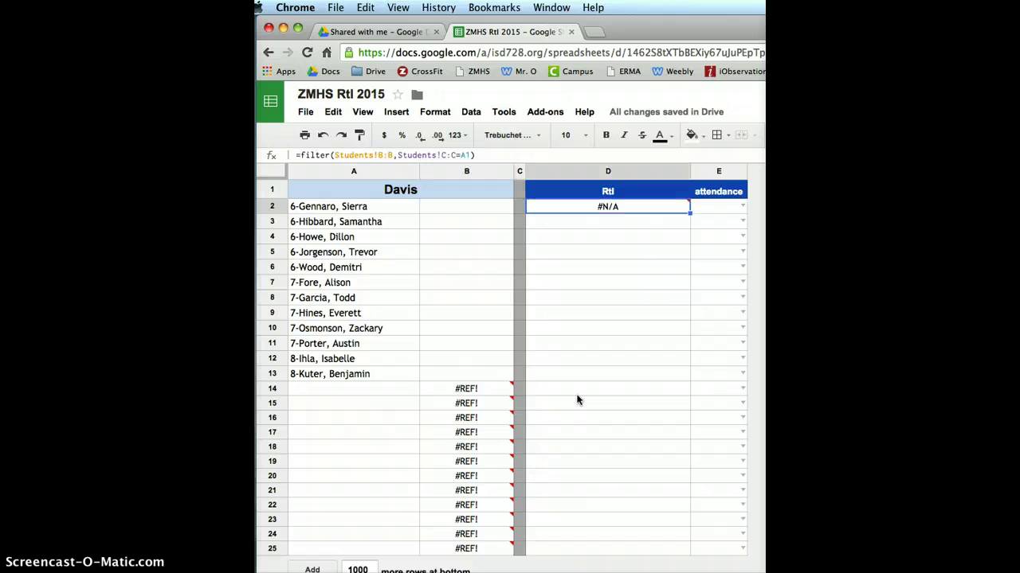
pyautogui.press('Left')
pyautogui.press('Left')
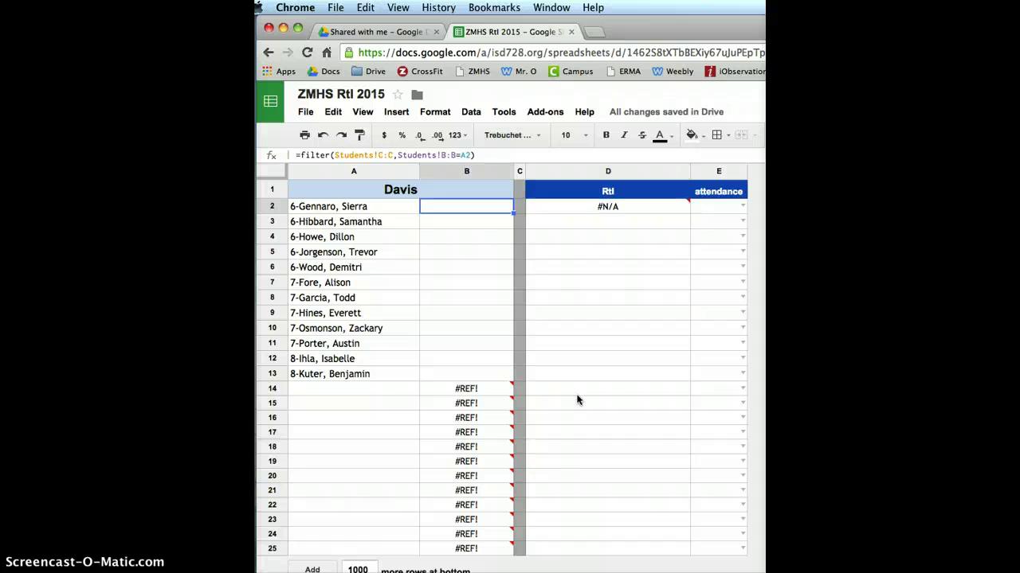
pyautogui.press('Right')
pyautogui.press('Right')
pyautogui.press('Right')
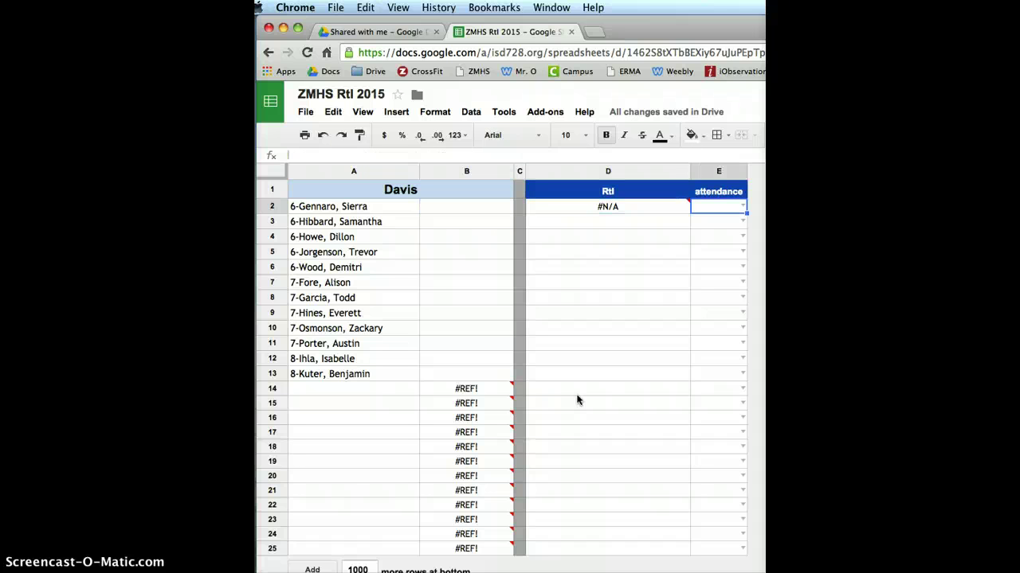
pyautogui.press('Down')
pyautogui.press('Down')
pyautogui.press('Down')
pyautogui.press('Down')
pyautogui.press('Down')
pyautogui.press('Down')
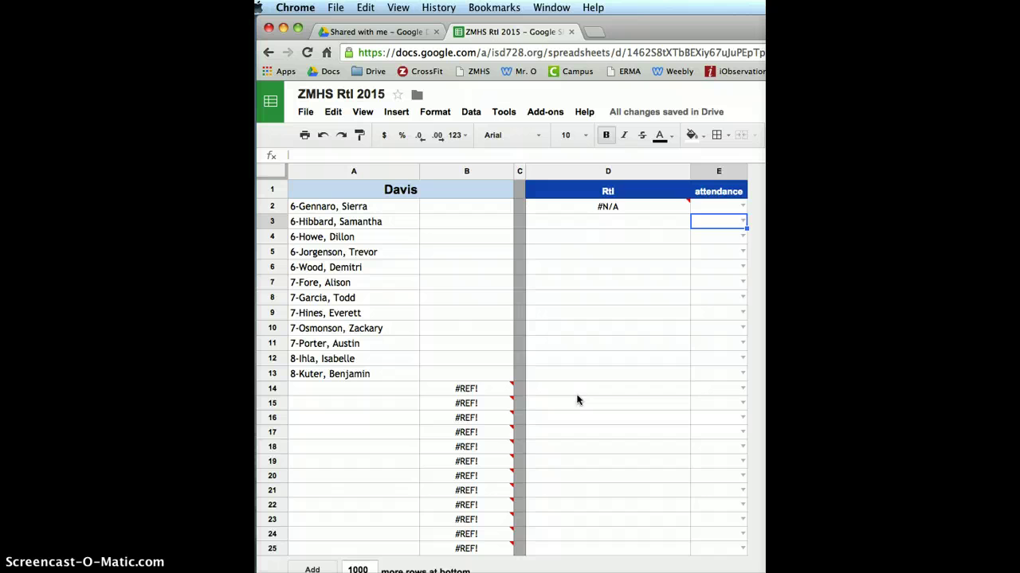
pyautogui.press('Up')
pyautogui.press('Up')
pyautogui.press('Up')
pyautogui.press('Up')
pyautogui.press('Up')
pyautogui.press('Up')
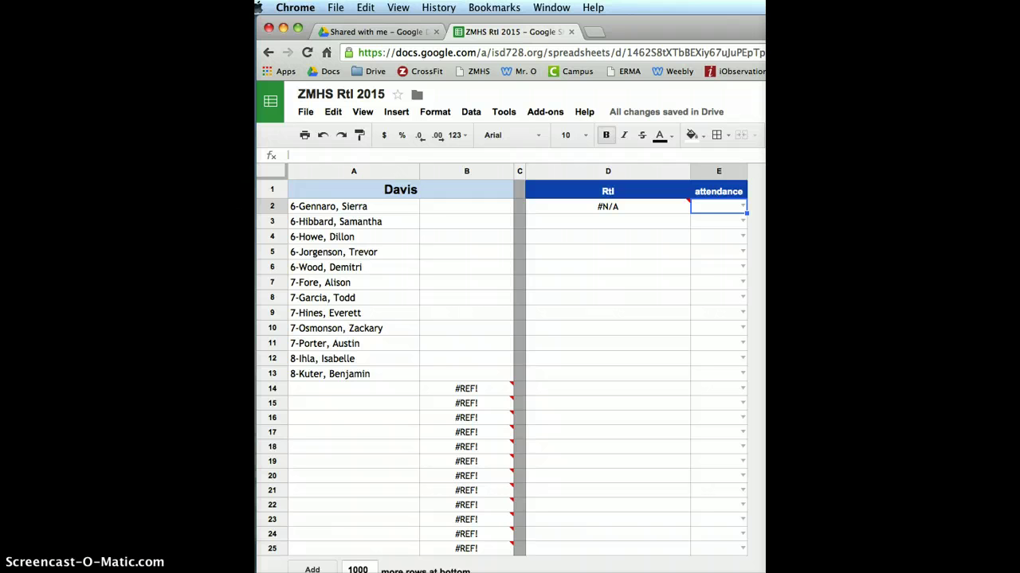
# Change the A1 header formula from =Staging!A19 to =Staging!A20 to load Doherty's roster.
pyautogui.click(401, 189)
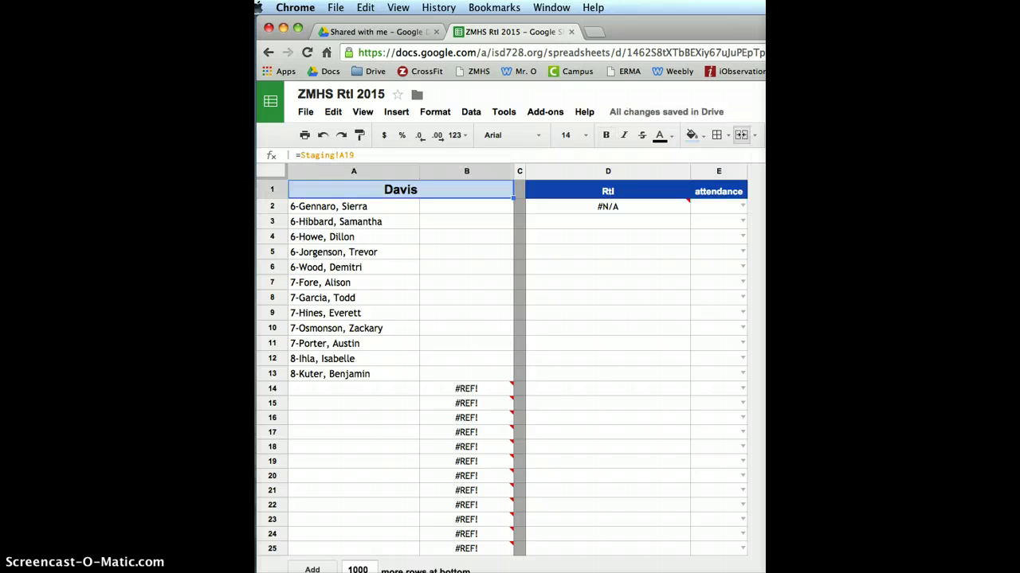
pyautogui.click(361, 156)
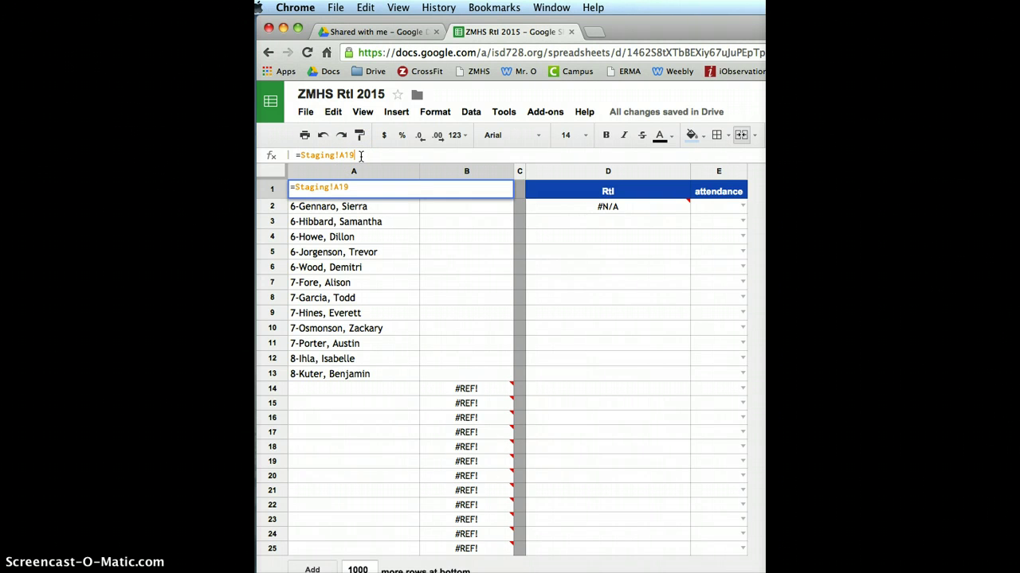
pyautogui.press('BackSpace')
pyautogui.press('BackSpace')
pyautogui.write('20')
pyautogui.press('Return')
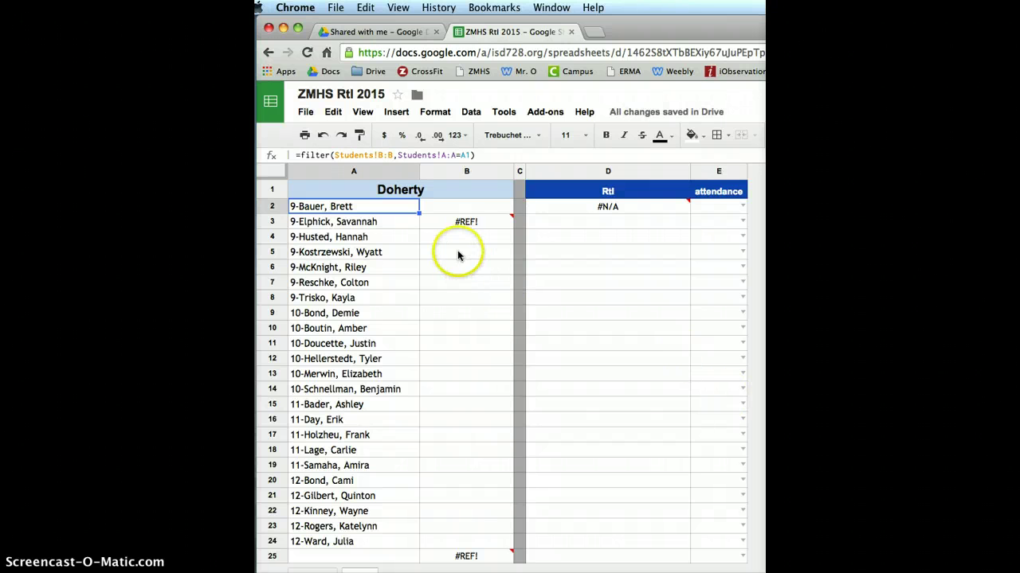
pyautogui.click(452, 228)
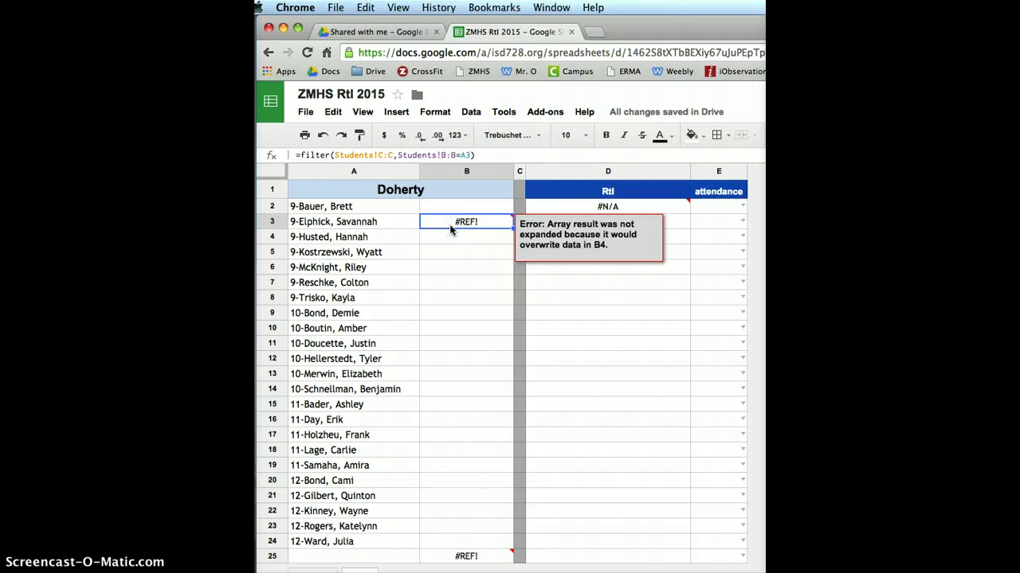
pyautogui.press('Up')
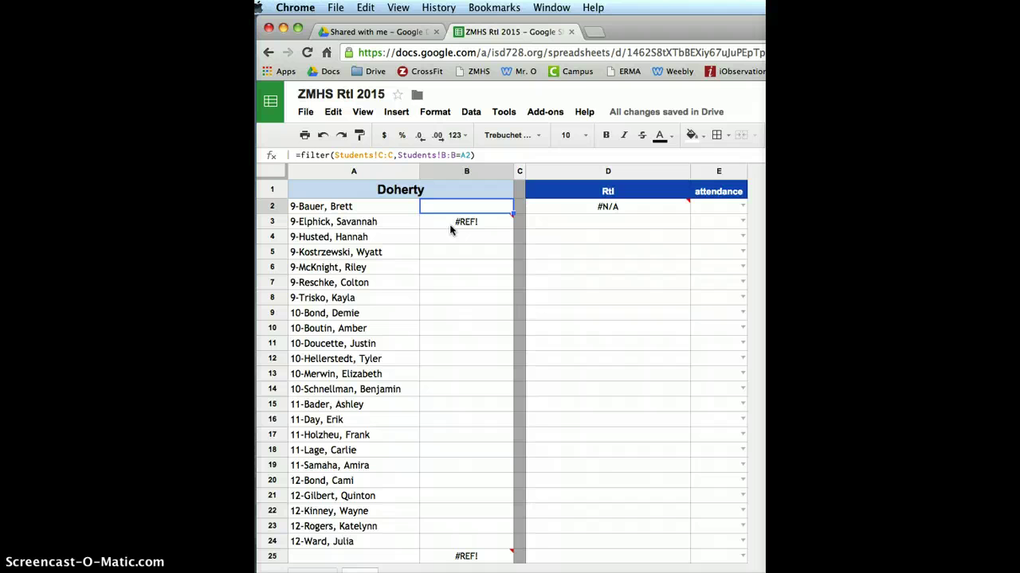
pyautogui.press('Left')
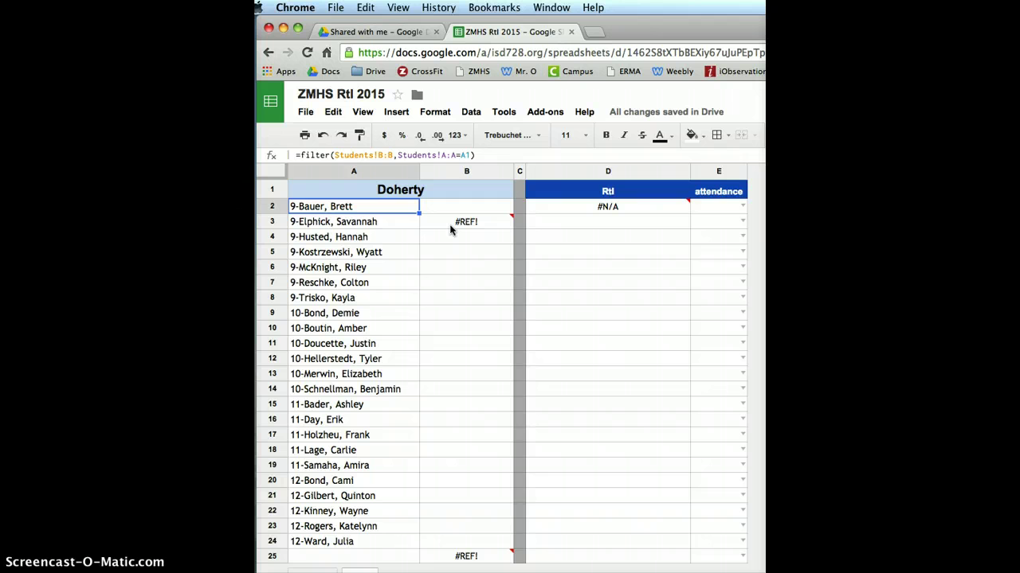
pyautogui.press('Right')
pyautogui.press('Down')
pyautogui.press('Up')
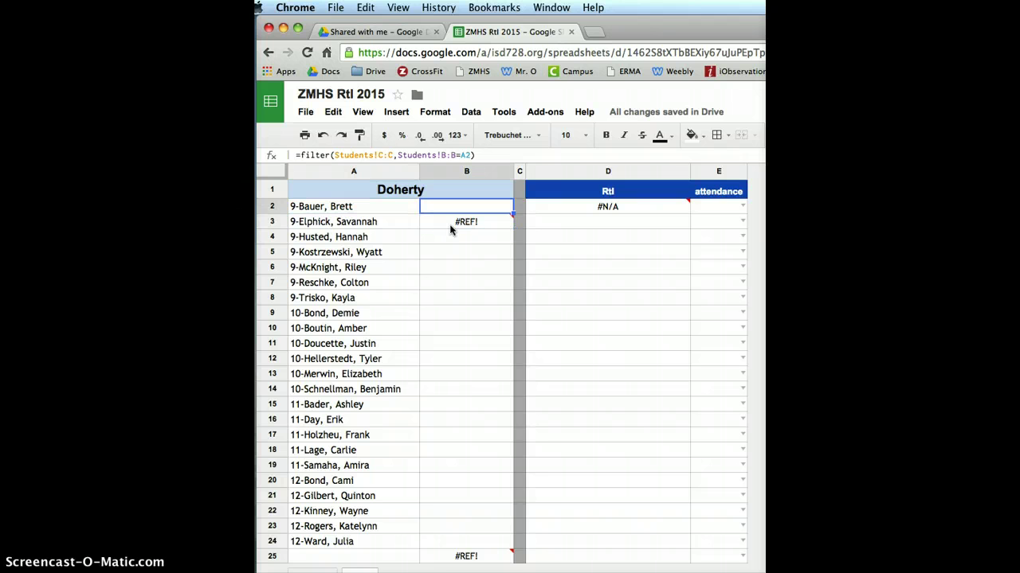
pyautogui.press('Down')
pyautogui.press('Up')
pyautogui.press('Up')
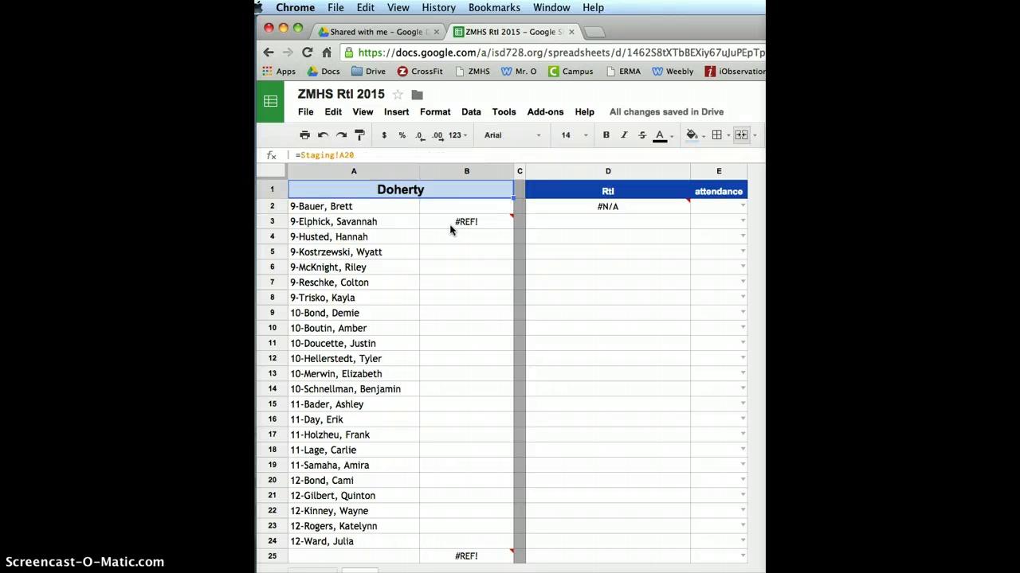
pyautogui.press('Down')
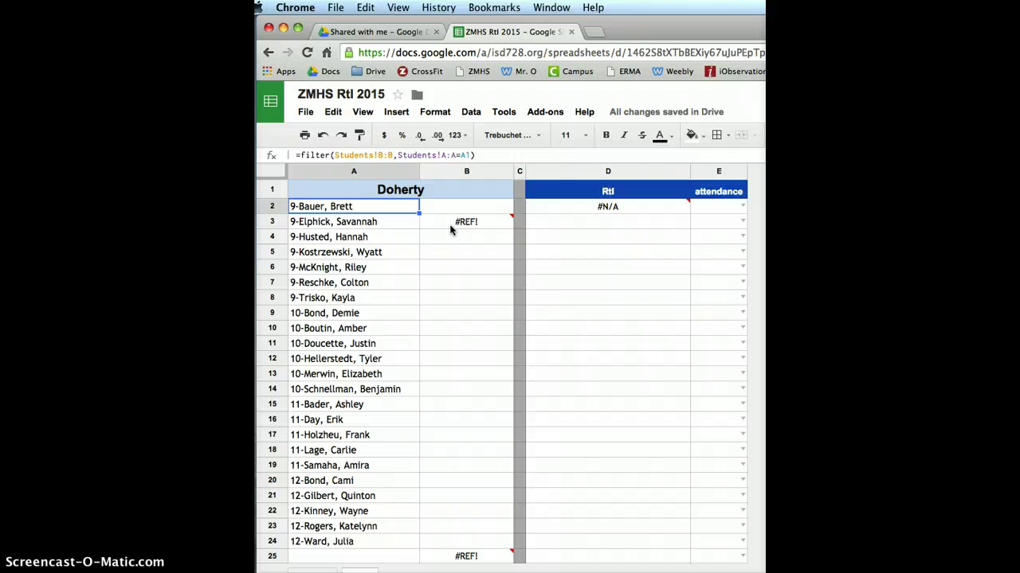
pyautogui.press('Right')
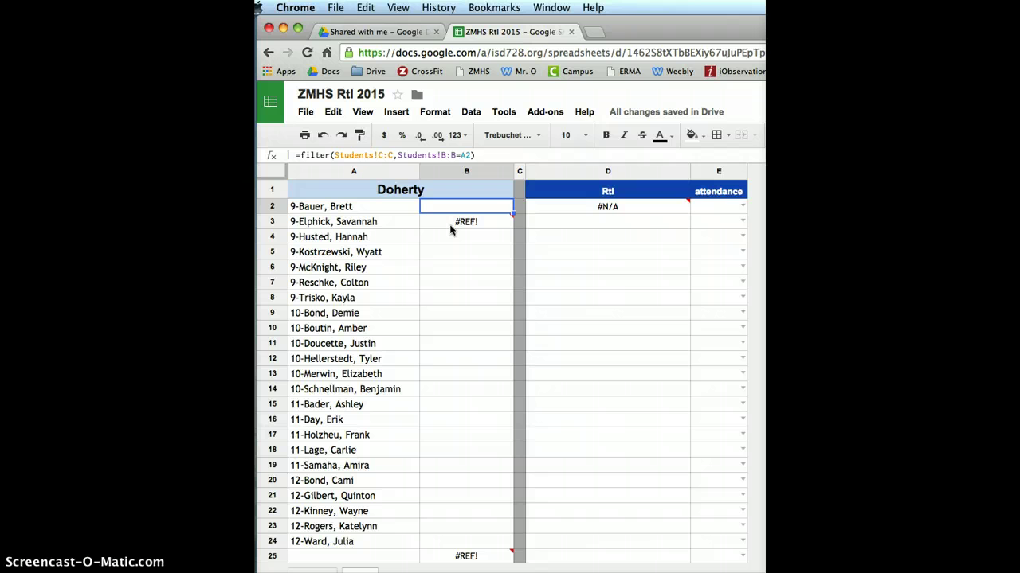
pyautogui.press('Down')
pyautogui.press('Down')
pyautogui.press('Down')
pyautogui.press('Down')
pyautogui.press('Down')
pyautogui.press('Down')
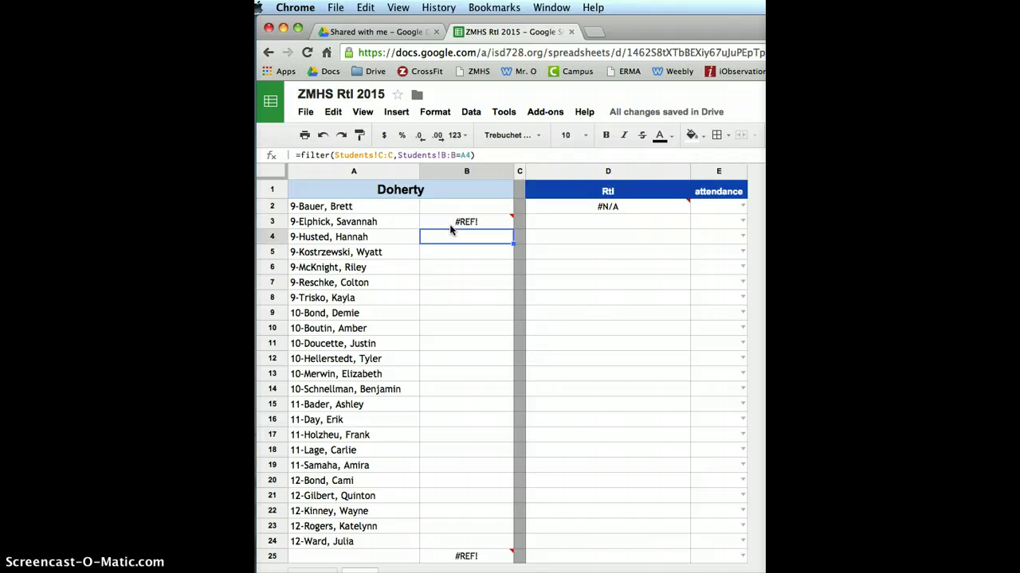
pyautogui.press('Up')
pyautogui.press('Up')
pyautogui.press('Up')
pyautogui.press('Up')
pyautogui.press('Up')
pyautogui.press('Up')
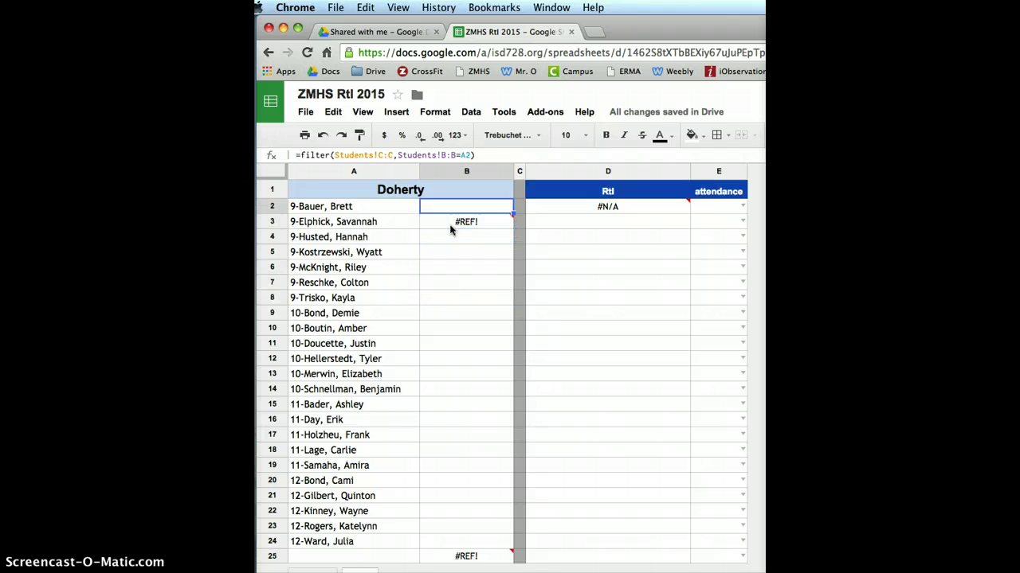
pyautogui.press('Right')
pyautogui.press('Right')
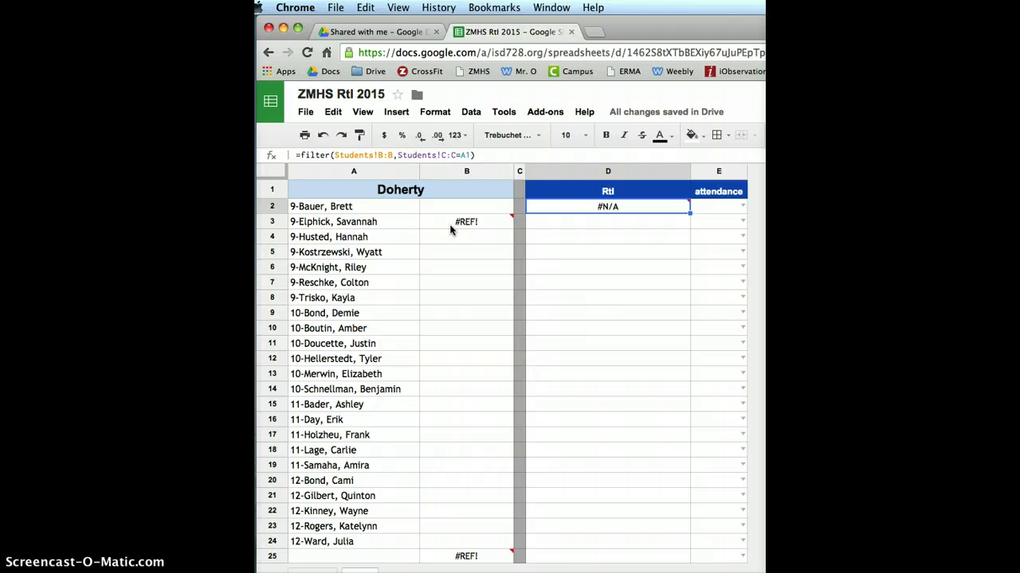
pyautogui.press('Down')
pyautogui.press('Down')
pyautogui.press('Down')
pyautogui.press('Down')
pyautogui.press('Down')
pyautogui.press('Up')
pyautogui.press('Up')
pyautogui.press('Up')
pyautogui.press('Up')
pyautogui.press('Up')
# Change the A1 header formula to =Staging!A21 so the roster shows Doran.
pyautogui.hotkey('ctrl', 'Home')
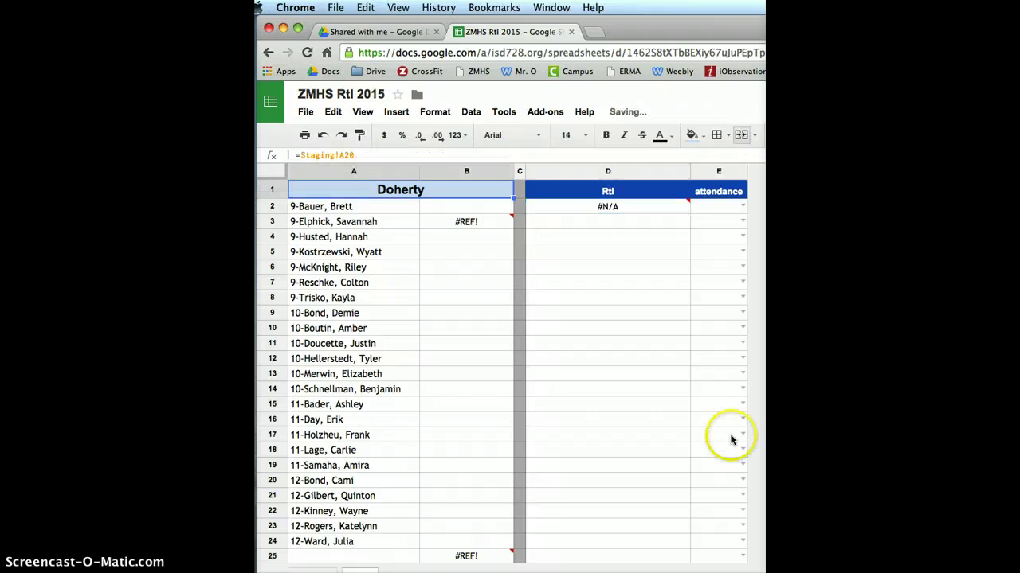
pyautogui.click(361, 156)
pyautogui.write('\\')
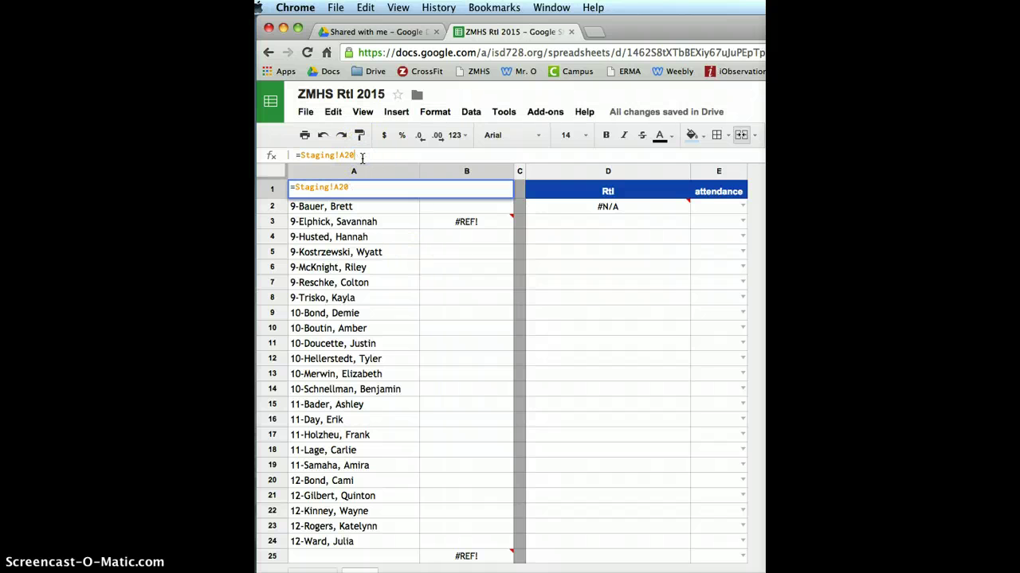
pyautogui.press('BackSpace')
pyautogui.press('BackSpace')
pyautogui.write('1')
pyautogui.press('Return')
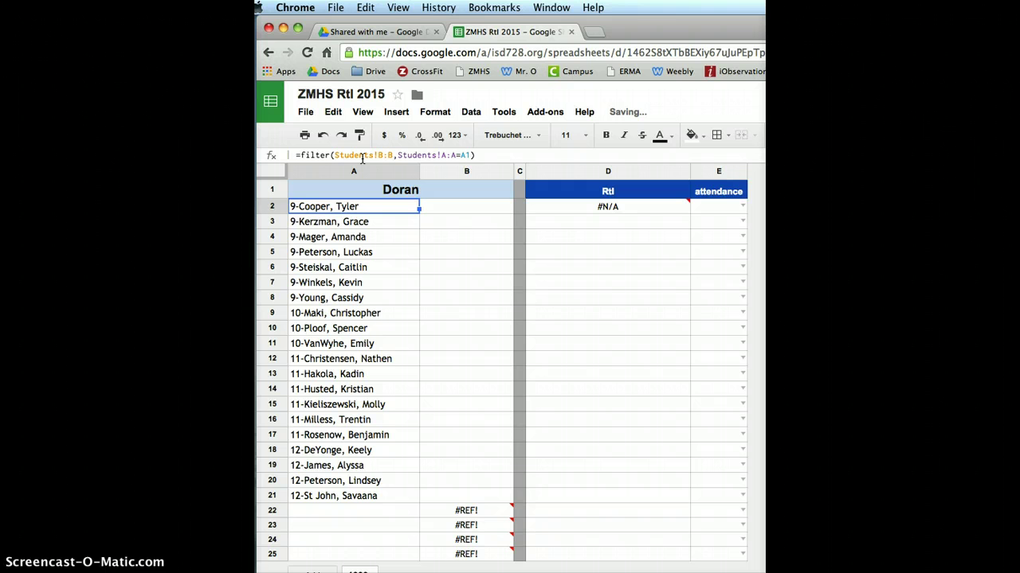
# Check the header and A2 formulas and scroll through Doran's 20 listed students.
pyautogui.press('Up')
pyautogui.press('Down')
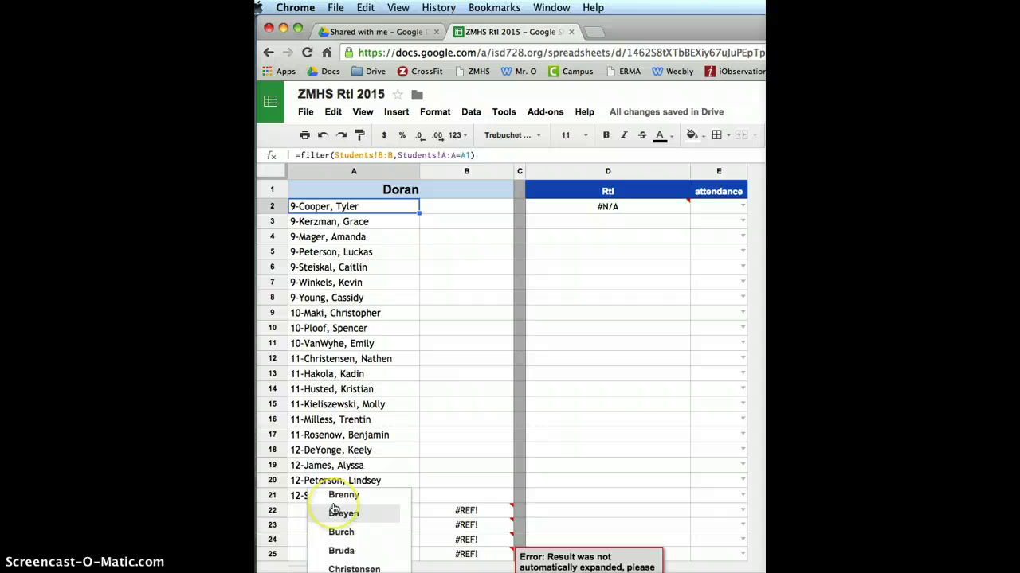
pyautogui.scroll(-1, 335, 498)
pyautogui.scroll(3, 335, 498)
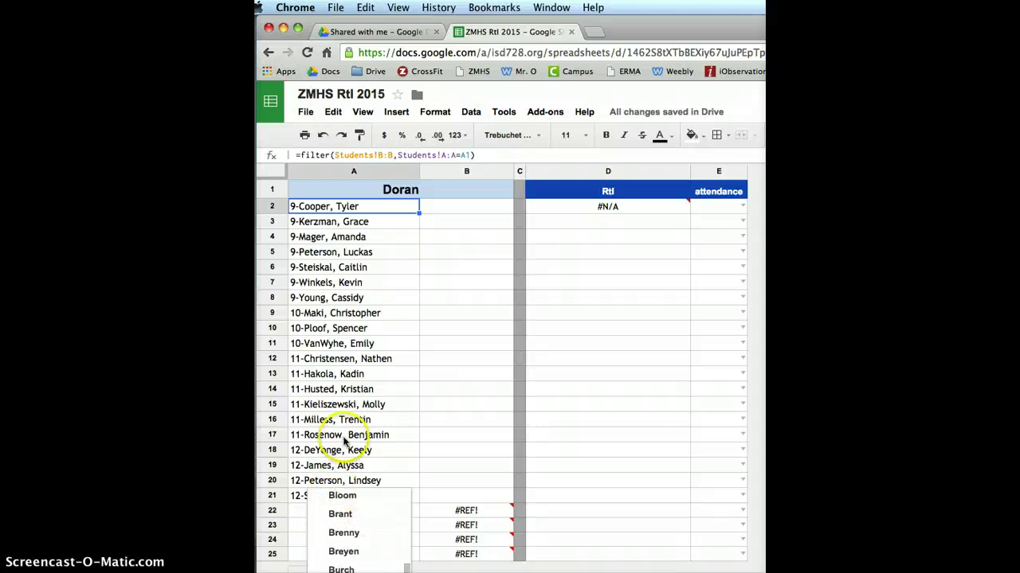
pyautogui.scroll(4, 350, 522)
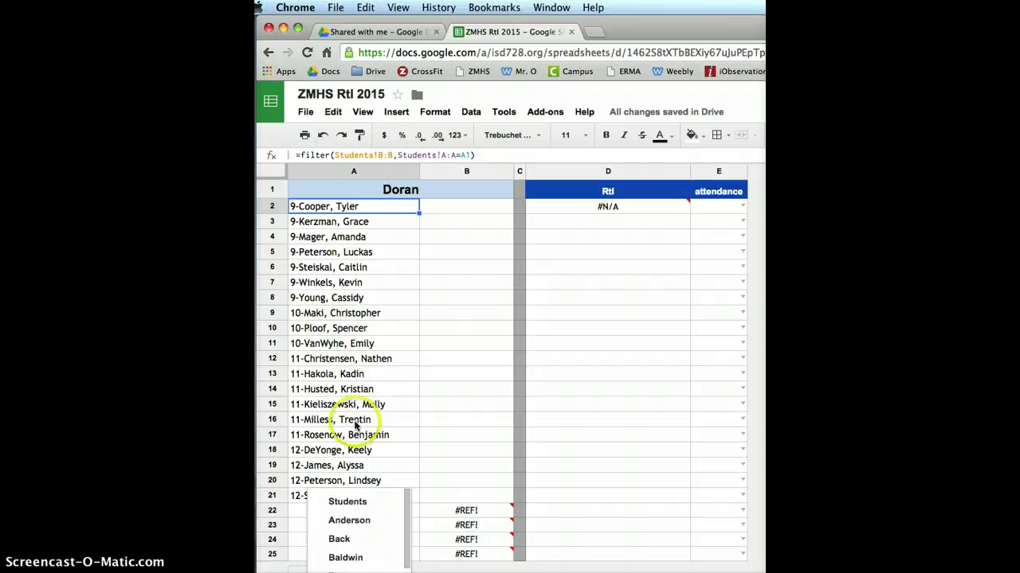
pyautogui.click(358, 504)
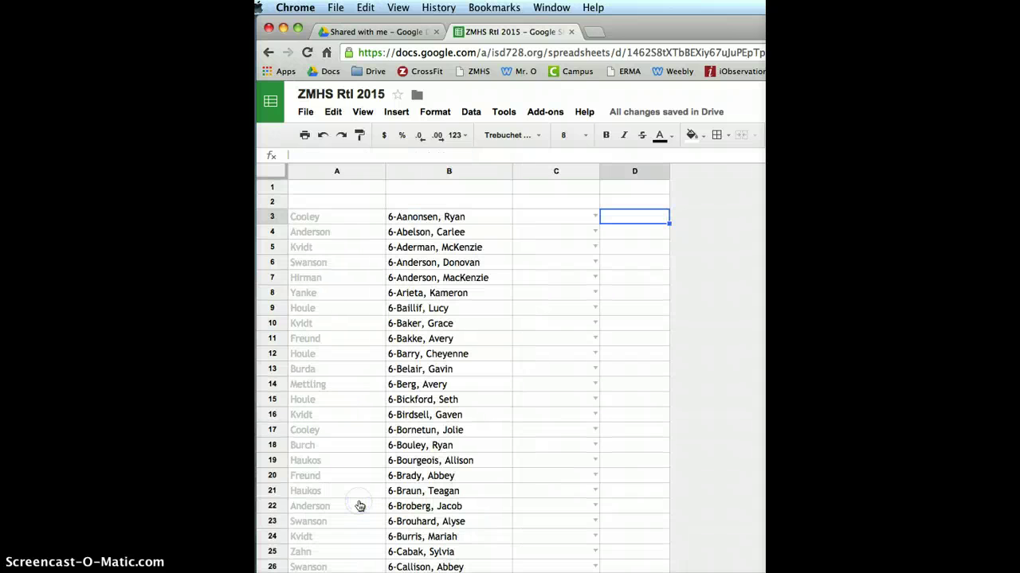